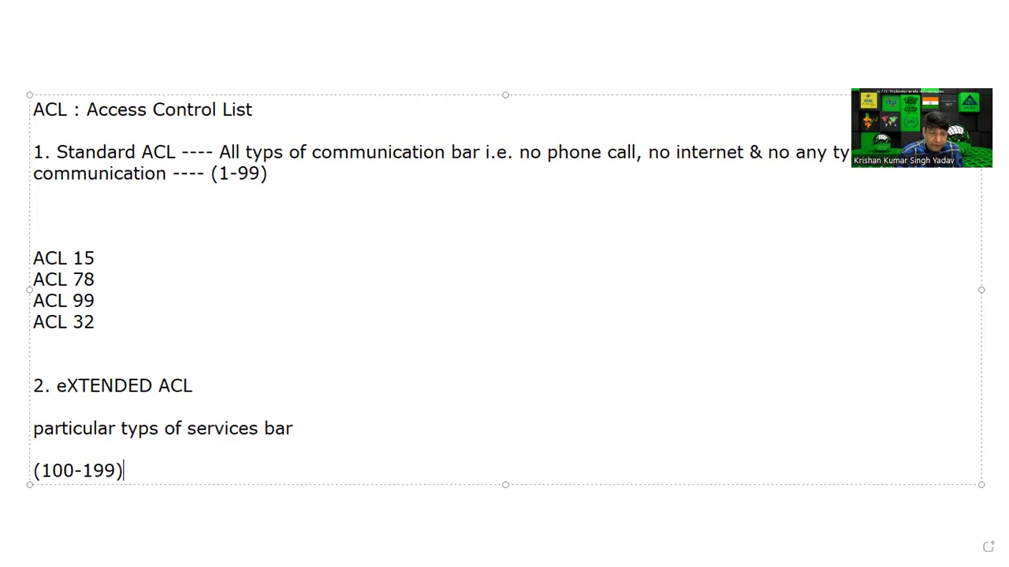
# - Add blank lines below the (100-199) range at the end of the extended ACL notes
pyautogui.press('Return')
pyautogui.press('Return')
pyautogui.press('Return')
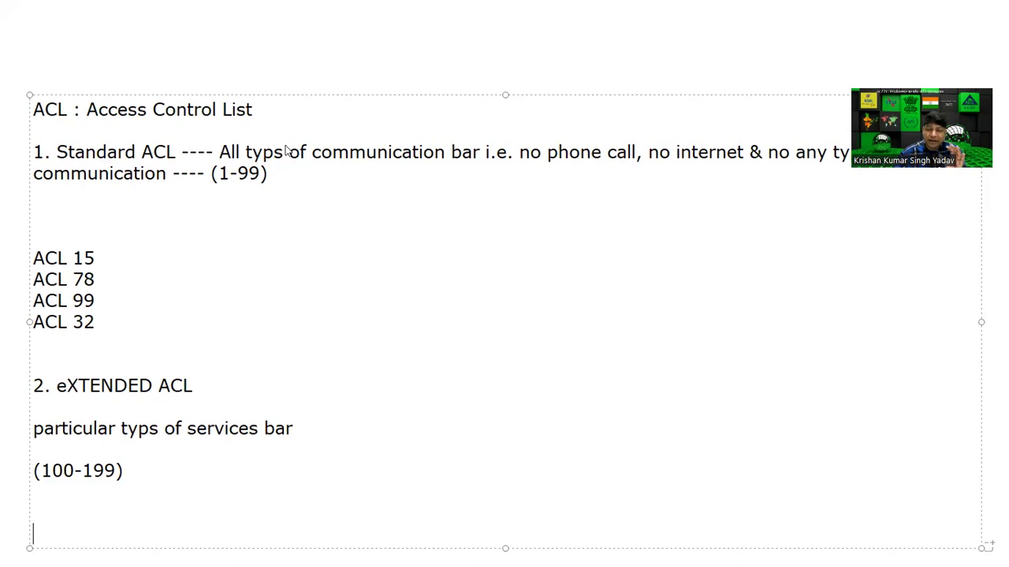
# - Switch to Cisco Packet Tracer and place three 2811 routers in a row across the empty workspace
pyautogui.hotkey('alt', 'Tab')
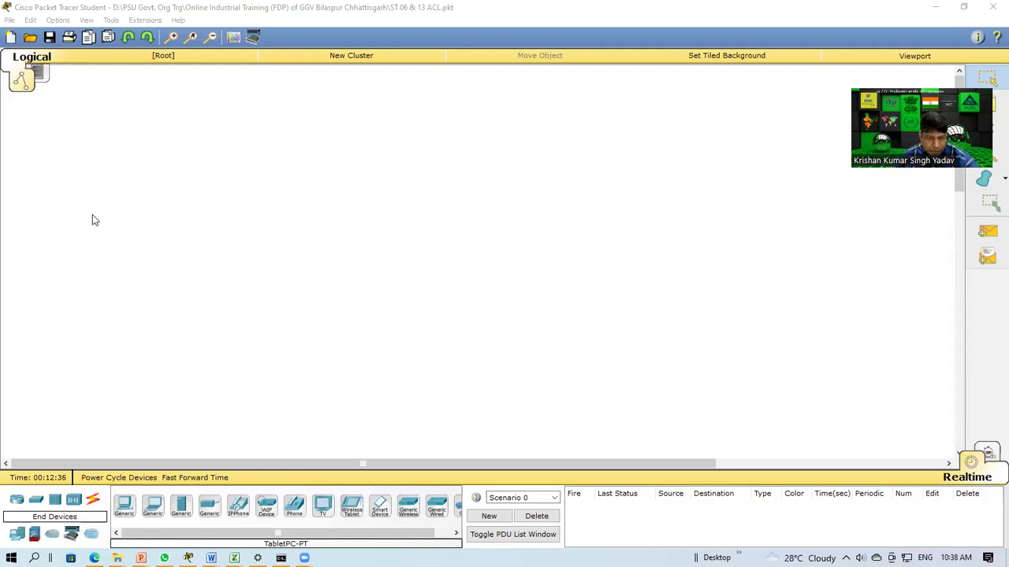
pyautogui.click(17, 501)
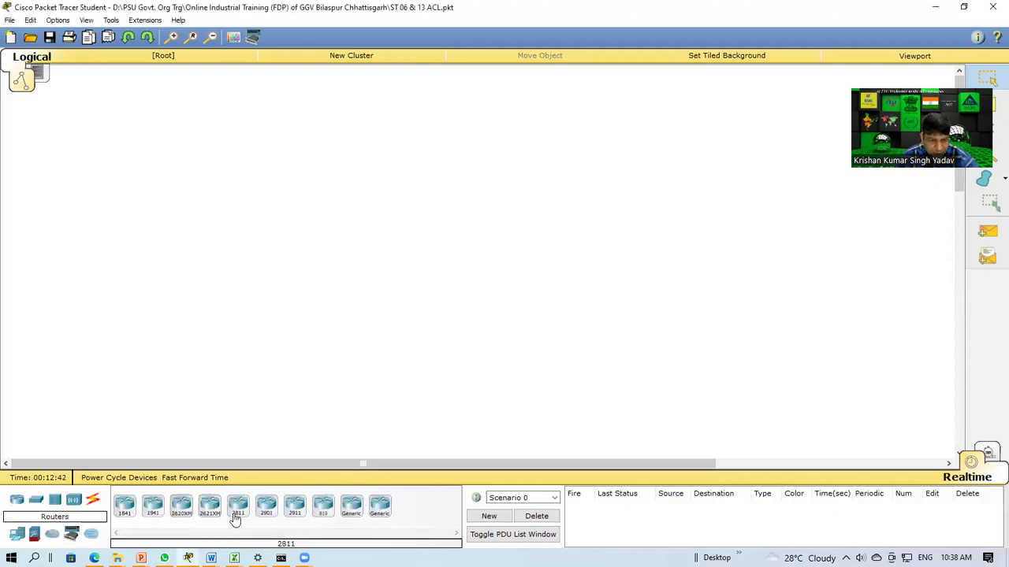
pyautogui.click(238, 508)
pyautogui.click(227, 187)
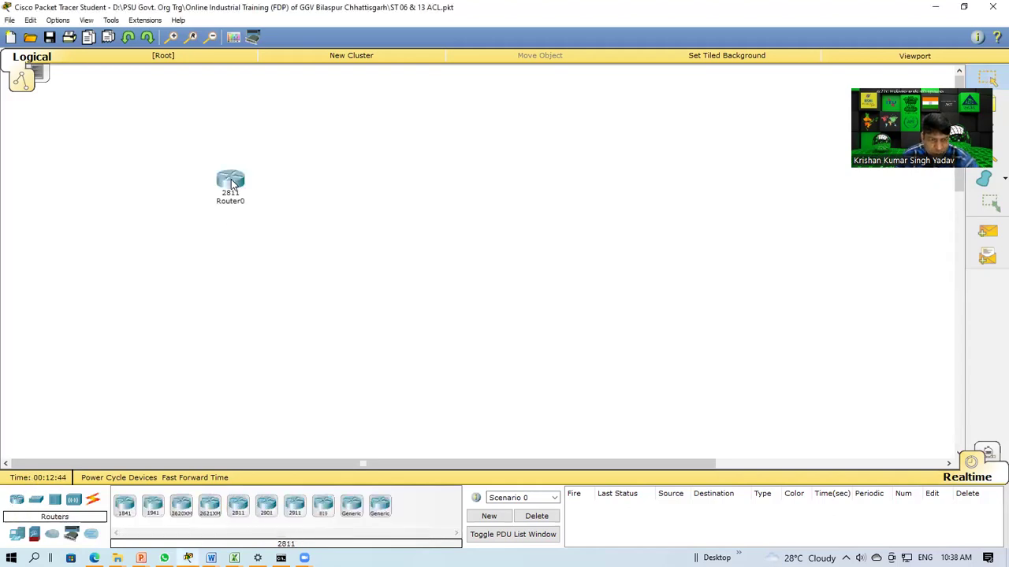
pyautogui.click(238, 509)
pyautogui.click(439, 191)
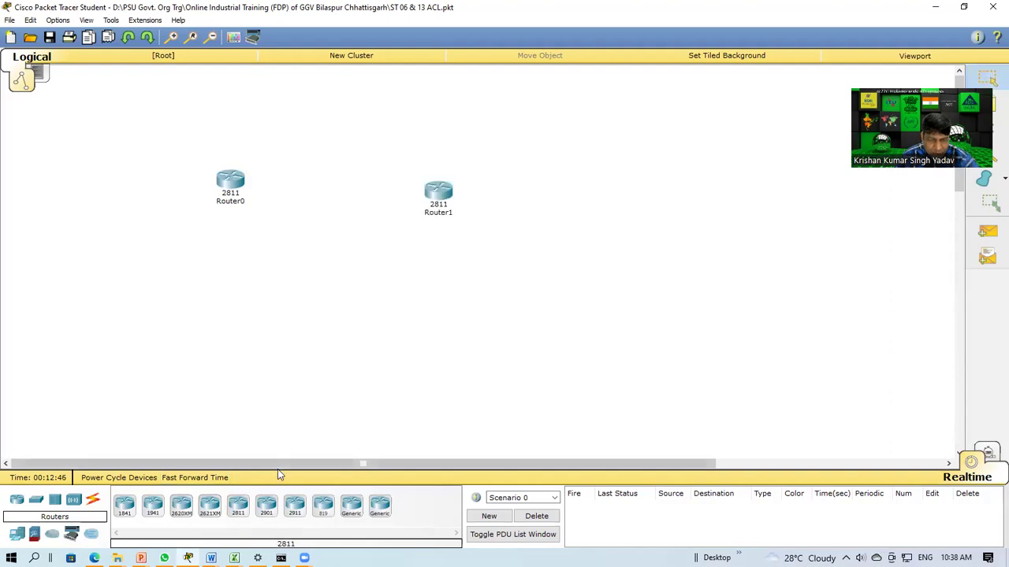
pyautogui.click(239, 509)
pyautogui.click(638, 192)
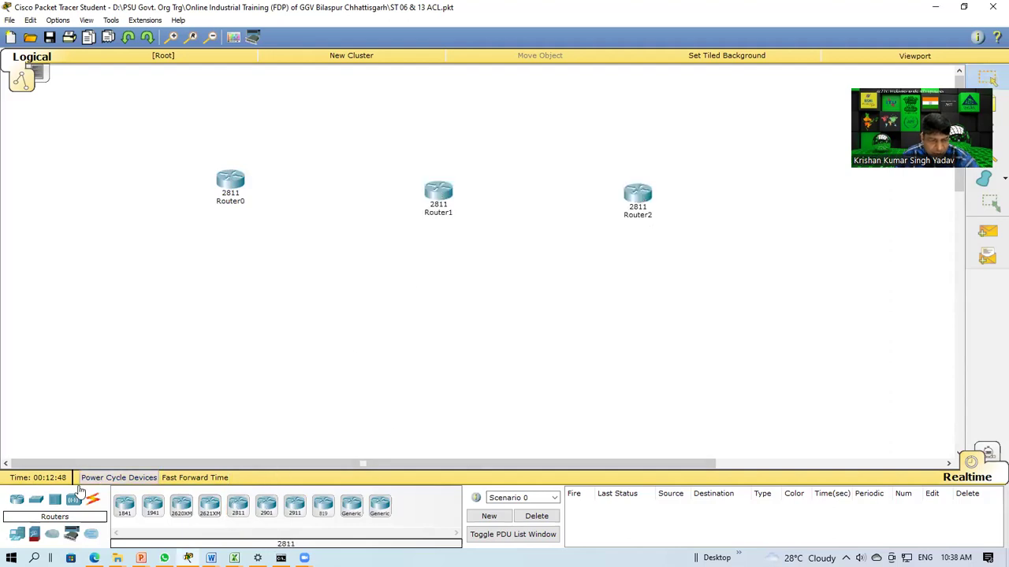
# - Place three 2950-24 switches, one below each of the three routers
pyautogui.click(36, 503)
pyautogui.click(125, 505)
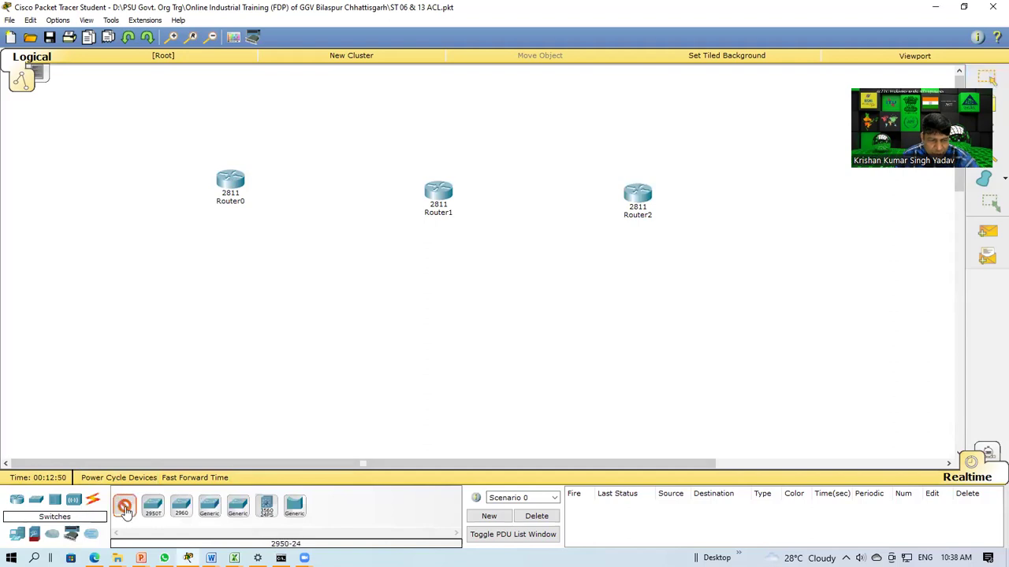
pyautogui.click(219, 262)
pyautogui.click(125, 505)
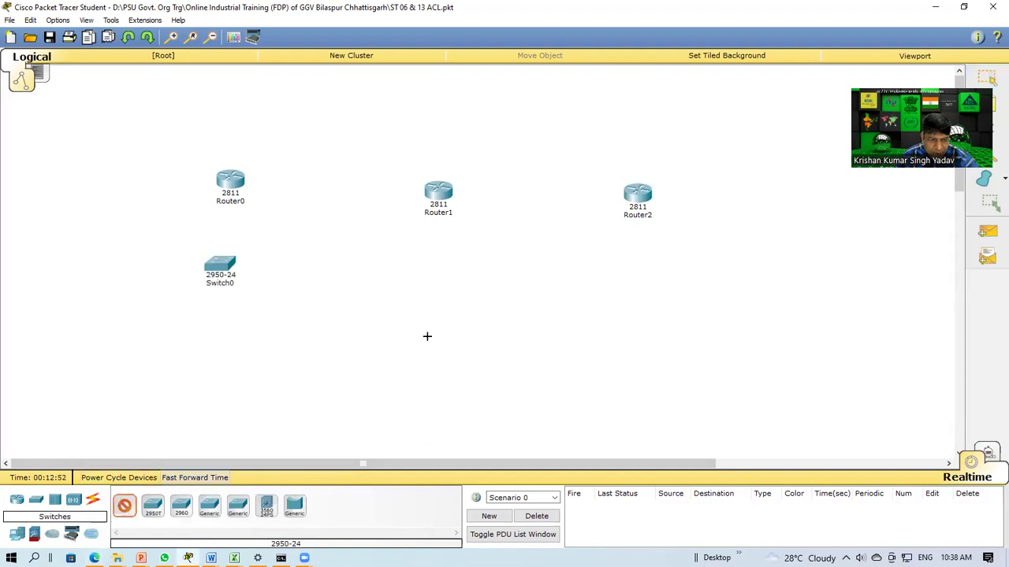
pyautogui.click(442, 274)
pyautogui.click(126, 505)
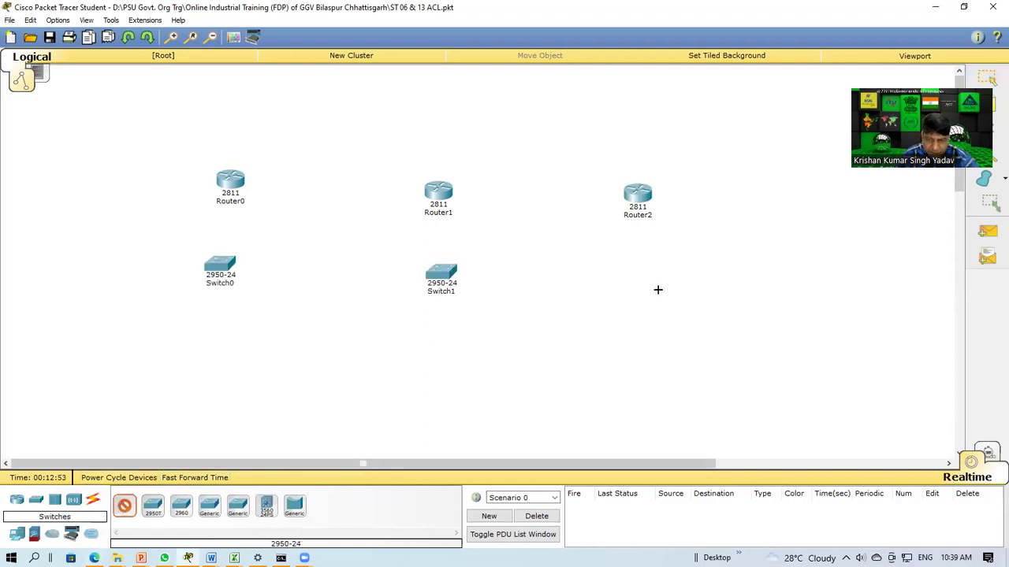
pyautogui.click(657, 288)
# - Place a generic PC and a generic laptop side by side below Switch0
pyautogui.click(15, 536)
pyautogui.click(125, 504)
pyautogui.click(166, 367)
pyautogui.click(149, 503)
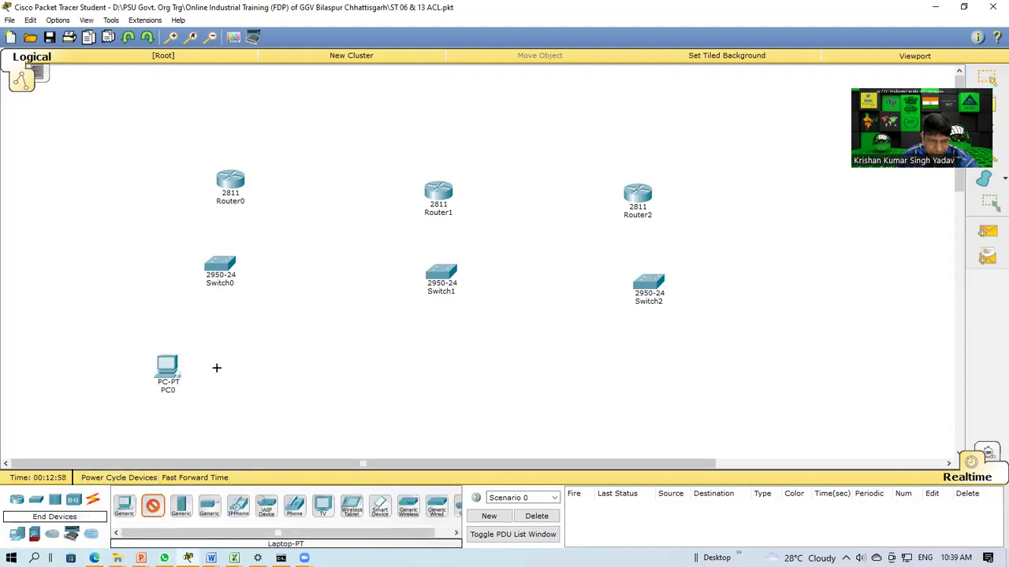
pyautogui.click(217, 368)
# - Place two generic PCs side by side below Switch1
pyautogui.click(125, 504)
pyautogui.click(393, 367)
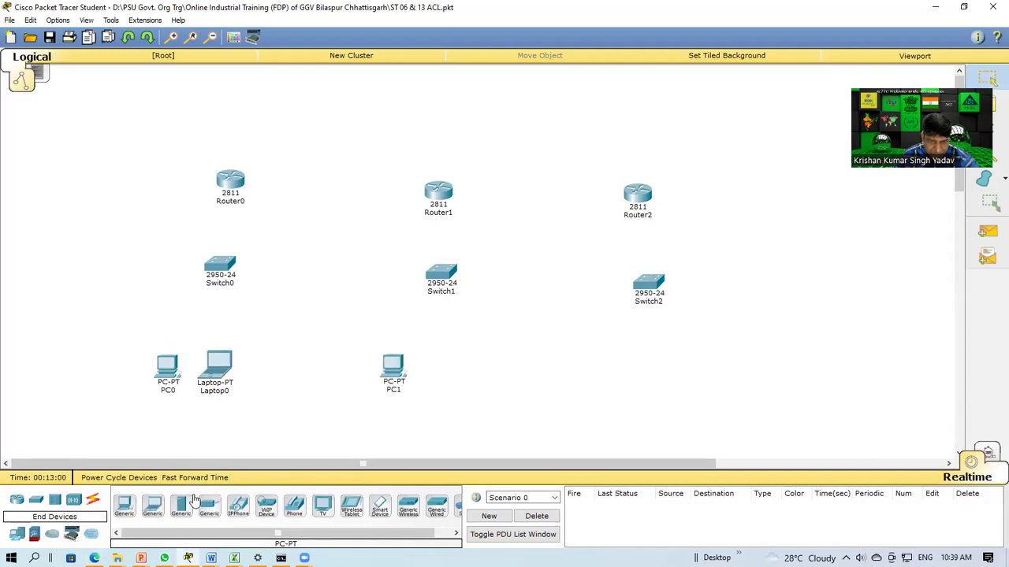
pyautogui.click(125, 505)
pyautogui.click(450, 367)
# - Place two generic PCs below Switch2 and a generic server to the right of that switch
pyautogui.click(124, 504)
pyautogui.click(628, 354)
pyautogui.click(125, 509)
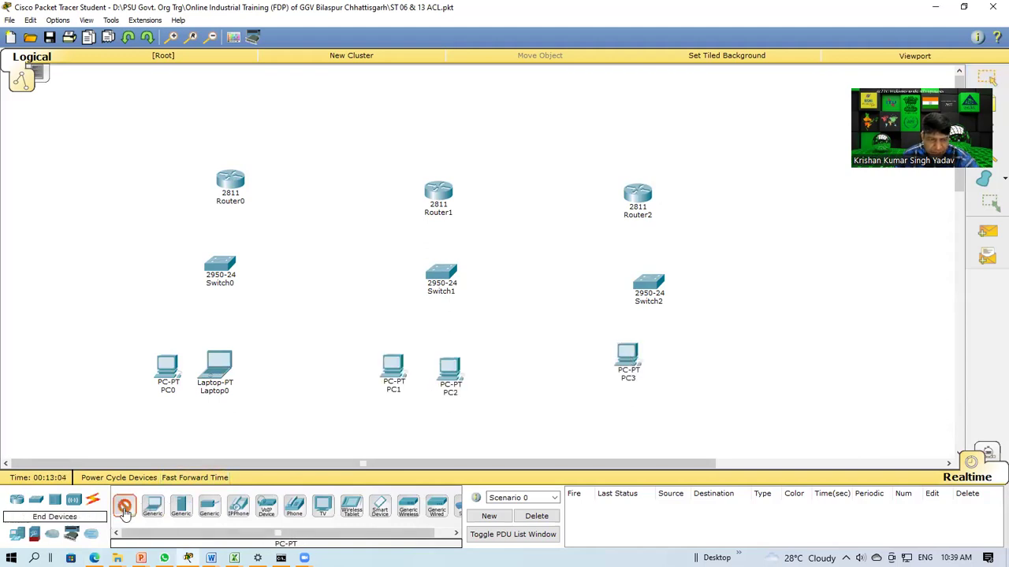
pyautogui.click(680, 351)
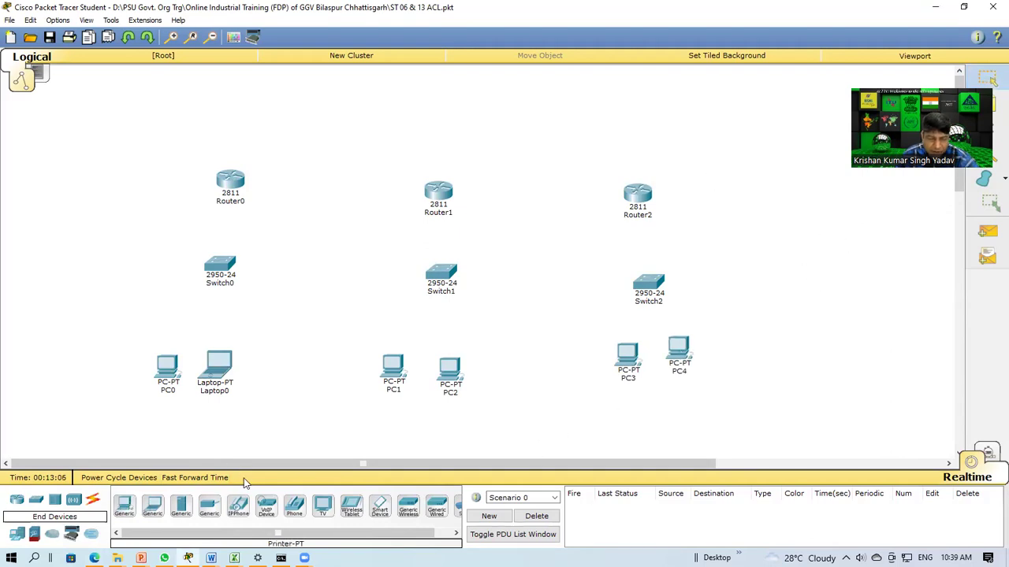
pyautogui.click(181, 505)
pyautogui.click(814, 273)
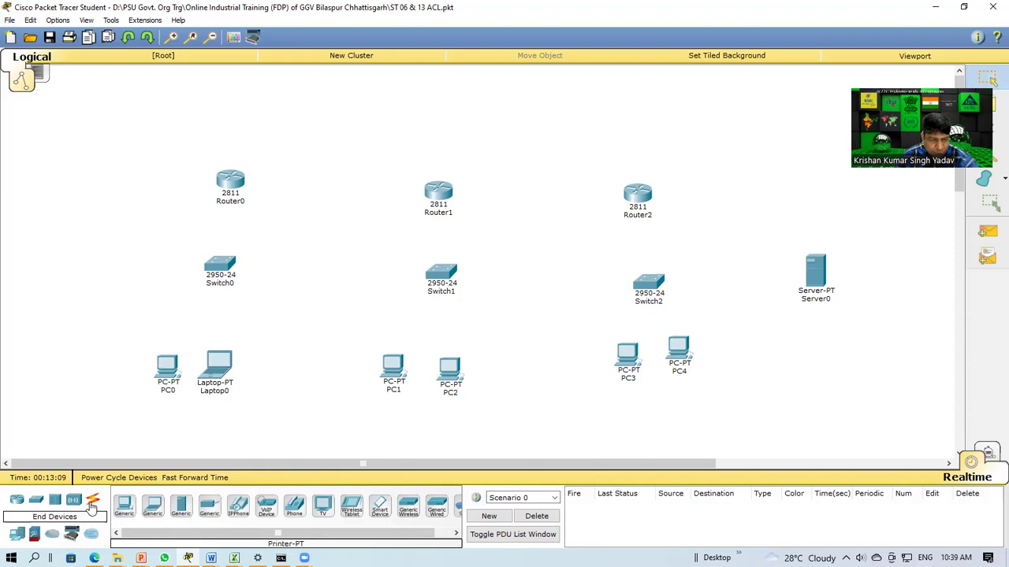
# - Connect Router0 FastEthernet0/1 to Switch0 FastEthernet0/1 with a copper straight-through cable
pyautogui.click(92, 506)
pyautogui.click(181, 506)
pyautogui.click(237, 189)
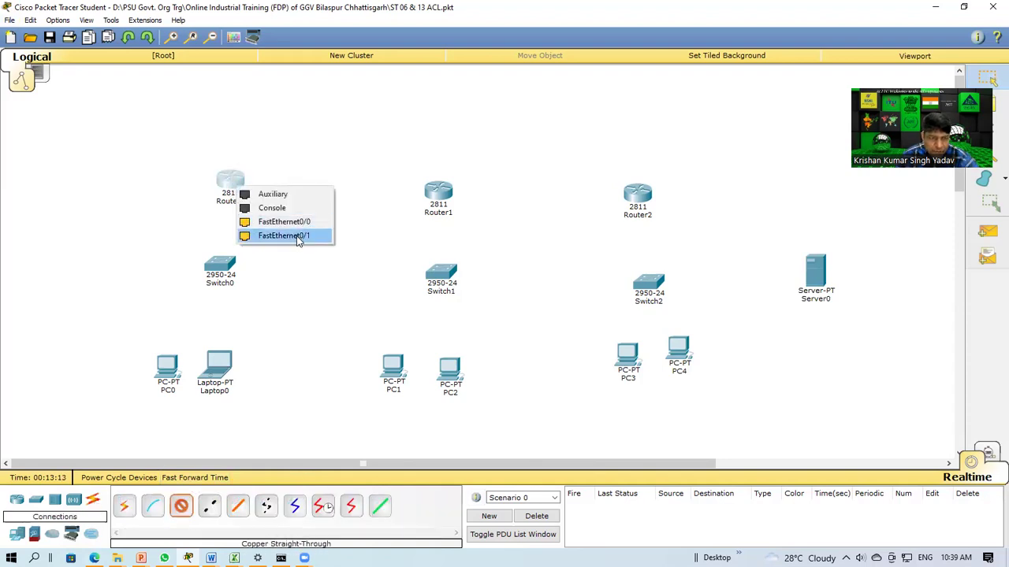
pyautogui.click(298, 235)
pyautogui.click(222, 267)
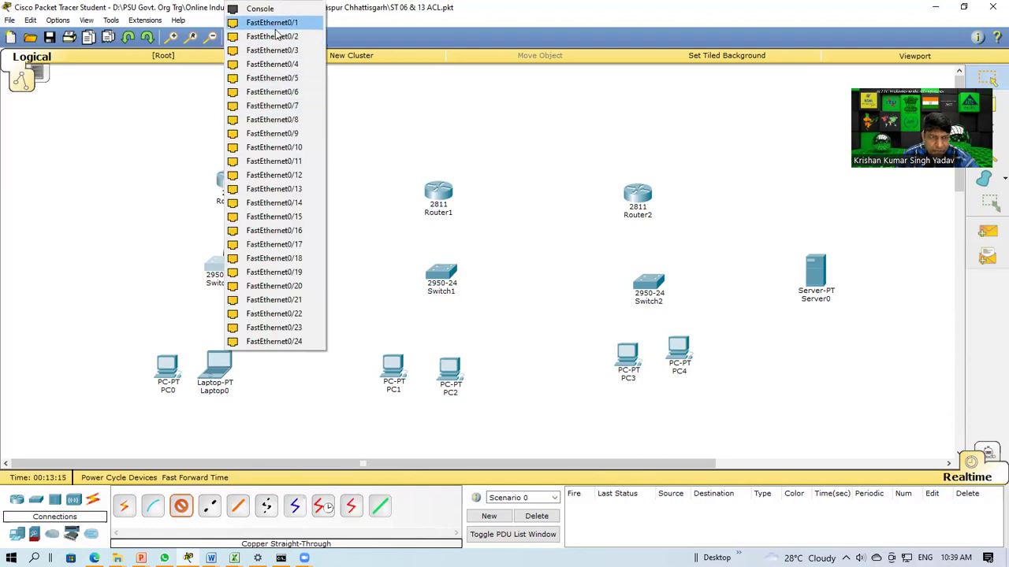
pyautogui.click(274, 27)
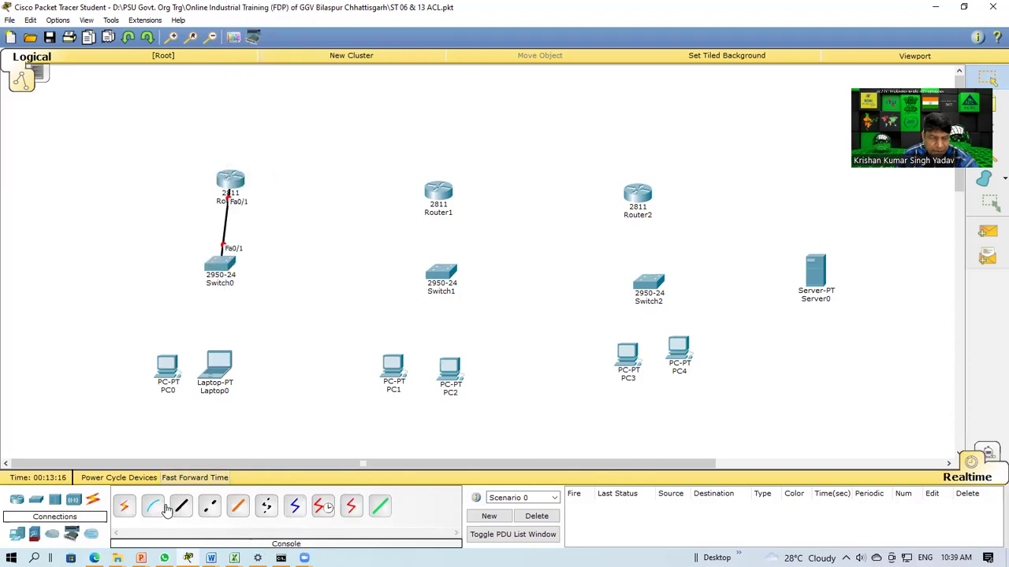
# - Connect Router1 FastEthernet0/1 to Switch1 FastEthernet0/1 with a copper straight-through cable
pyautogui.click(445, 197)
pyautogui.click(482, 242)
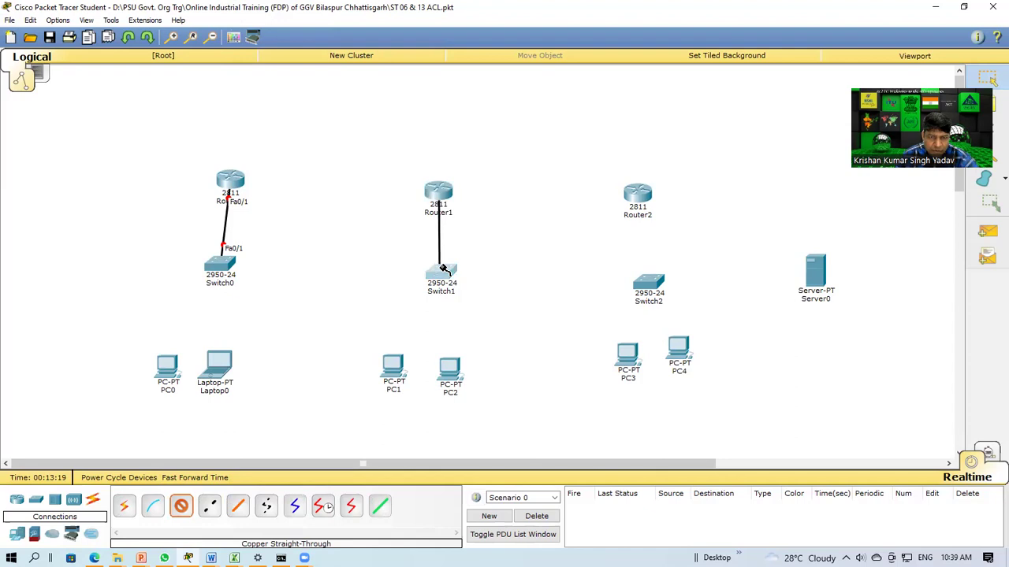
pyautogui.click(444, 269)
pyautogui.click(465, 21)
# - Connect Router2 FastEthernet0/1 to Switch2 FastEthernet0/1 with a copper straight-through cable and shift Router2 slightly to the right
pyautogui.click(181, 507)
pyautogui.click(637, 197)
pyautogui.click(685, 234)
pyautogui.click(648, 286)
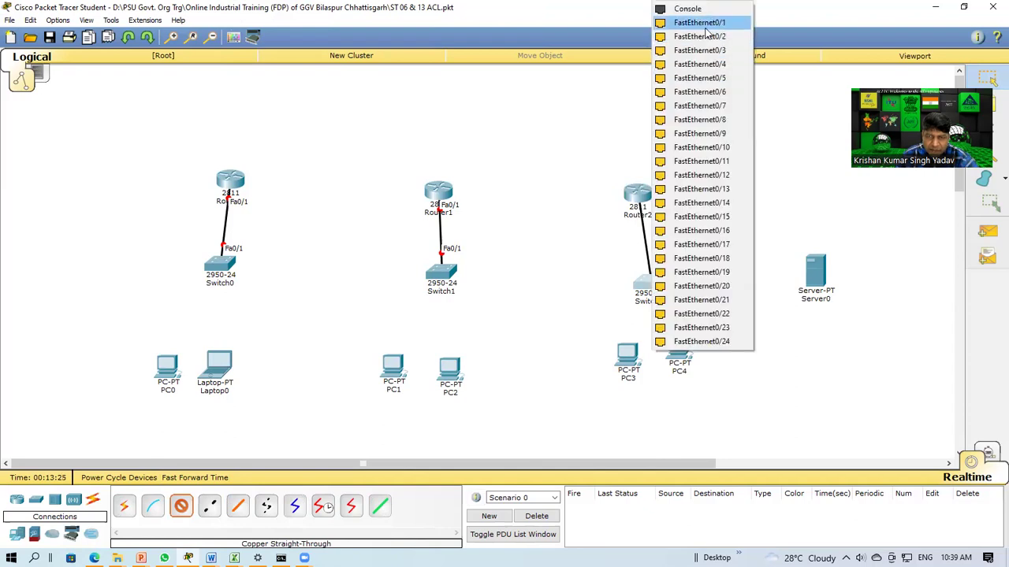
pyautogui.click(705, 26)
pyautogui.moveTo(638, 197); pyautogui.dragTo(656, 197)
# - Connect PC0 FastEthernet0 to Switch0 FastEthernet0/2 with a copper straight-through cable
pyautogui.click(180, 507)
pyautogui.click(167, 367)
pyautogui.click(196, 386)
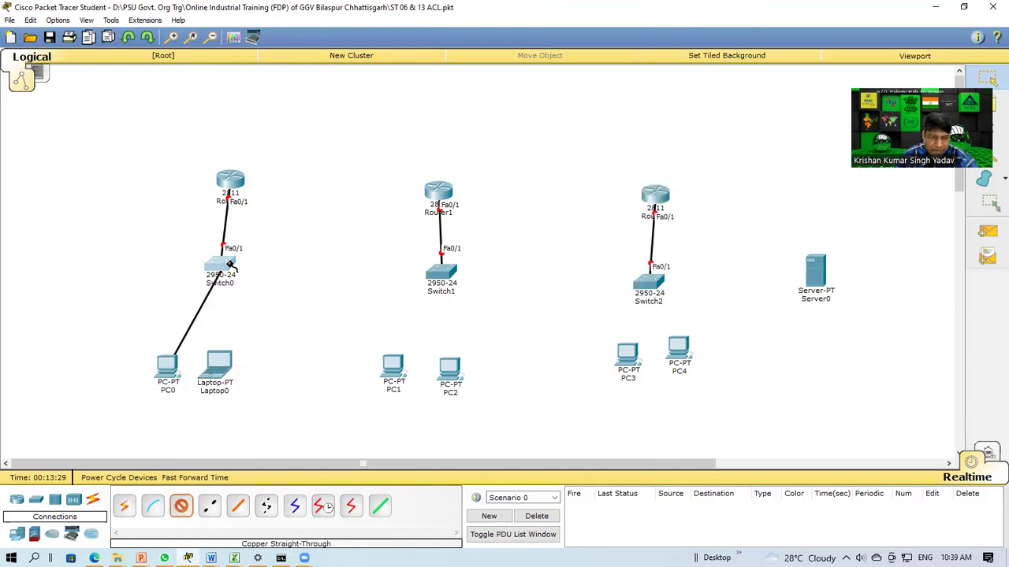
pyautogui.click(231, 266)
pyautogui.click(264, 29)
# - Connect Laptop0 FastEthernet0 to Switch0 FastEthernet0/3 with a copper straight-through cable
pyautogui.click(181, 507)
pyautogui.click(220, 368)
pyautogui.click(268, 392)
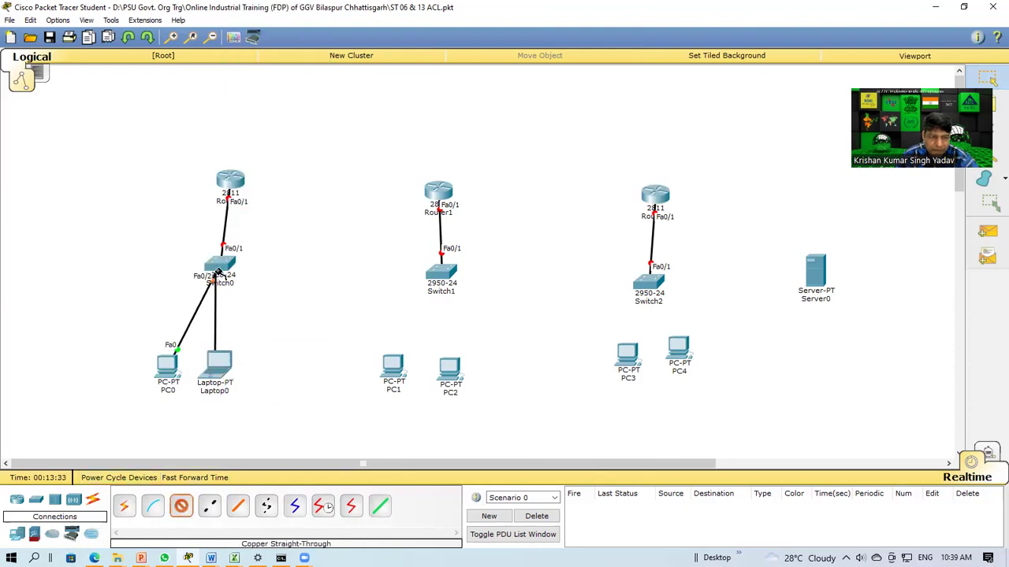
pyautogui.click(219, 272)
pyautogui.click(264, 48)
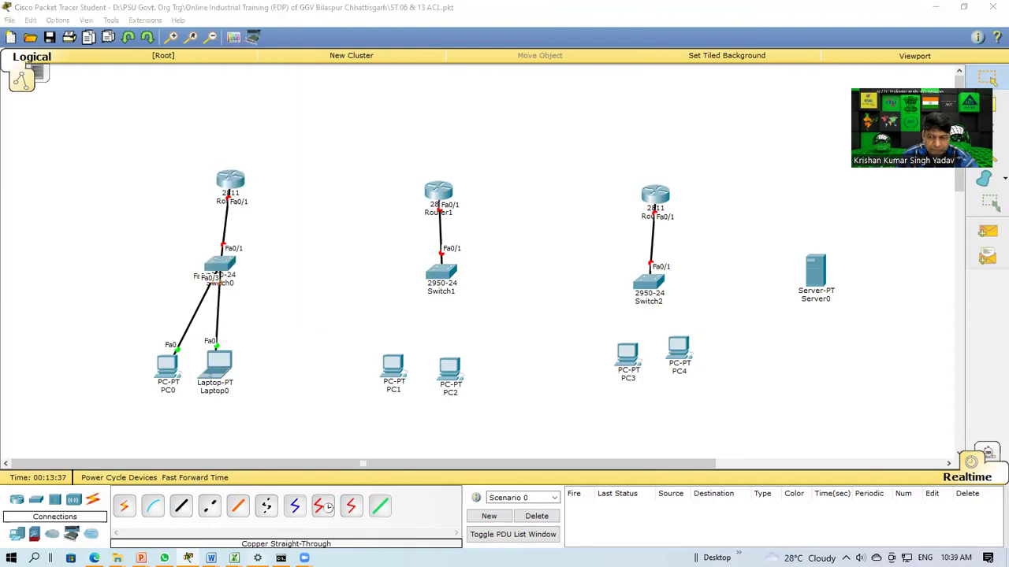
# - Connect PC1 FastEthernet0 to Switch1 FastEthernet0/2 with a copper straight-through cable
pyautogui.click(392, 367)
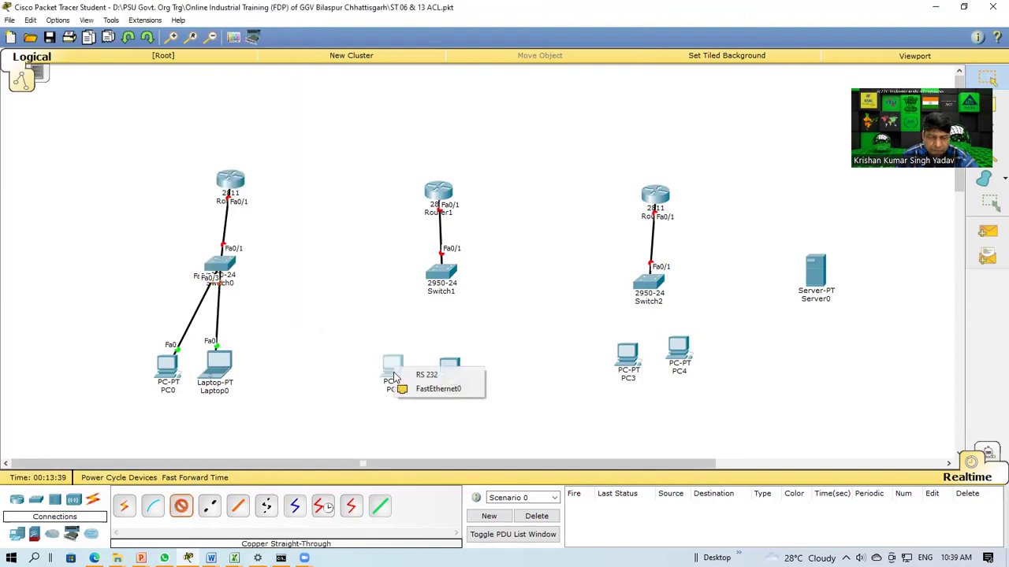
pyautogui.click(412, 388)
pyautogui.click(449, 274)
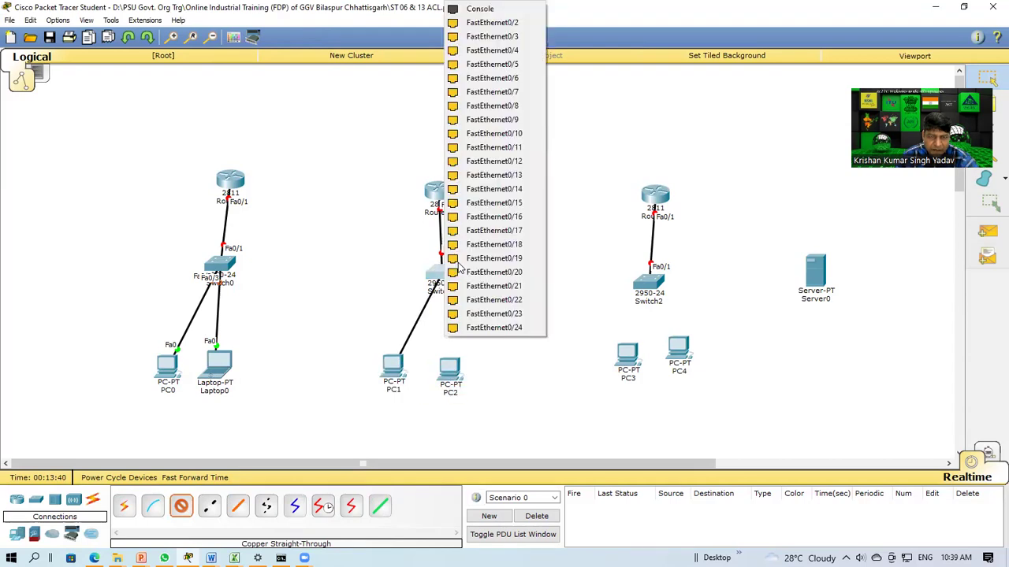
pyautogui.click(511, 22)
# - Connect PC2 FastEthernet0 to Switch1 FastEthernet0/3 with a copper straight-through cable
pyautogui.click(181, 506)
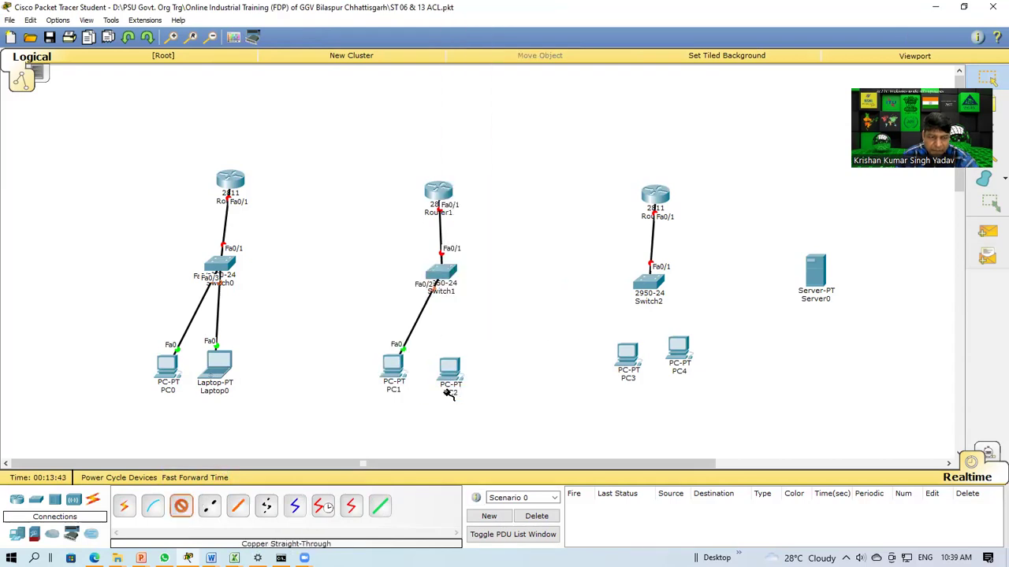
pyautogui.click(448, 369)
pyautogui.click(474, 403)
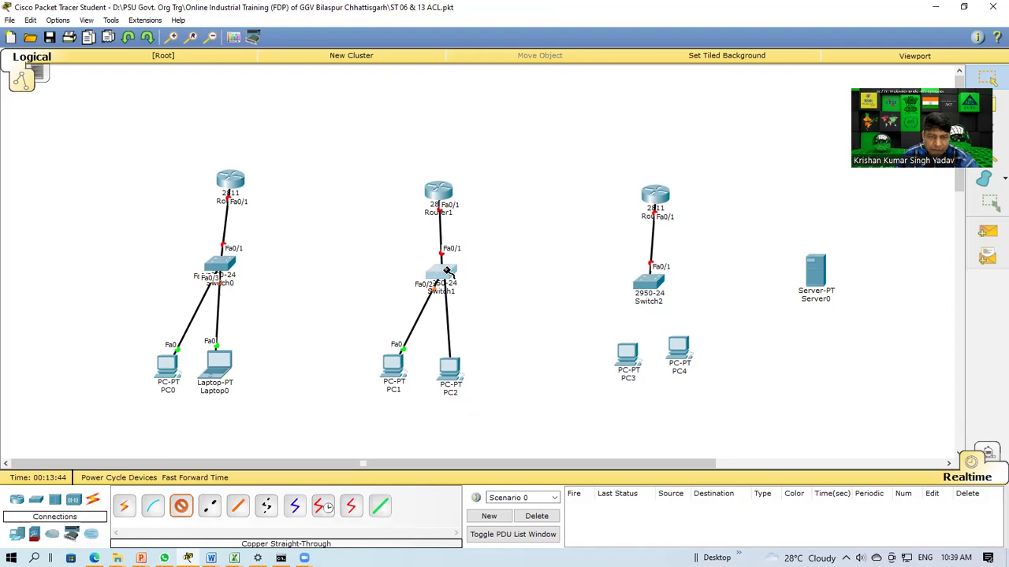
pyautogui.click(443, 273)
pyautogui.click(519, 24)
# - Connect PC3 FastEthernet0 to Switch2 FastEthernet0/2 with a copper straight-through cable
pyautogui.click(181, 505)
pyautogui.click(630, 359)
pyautogui.click(655, 380)
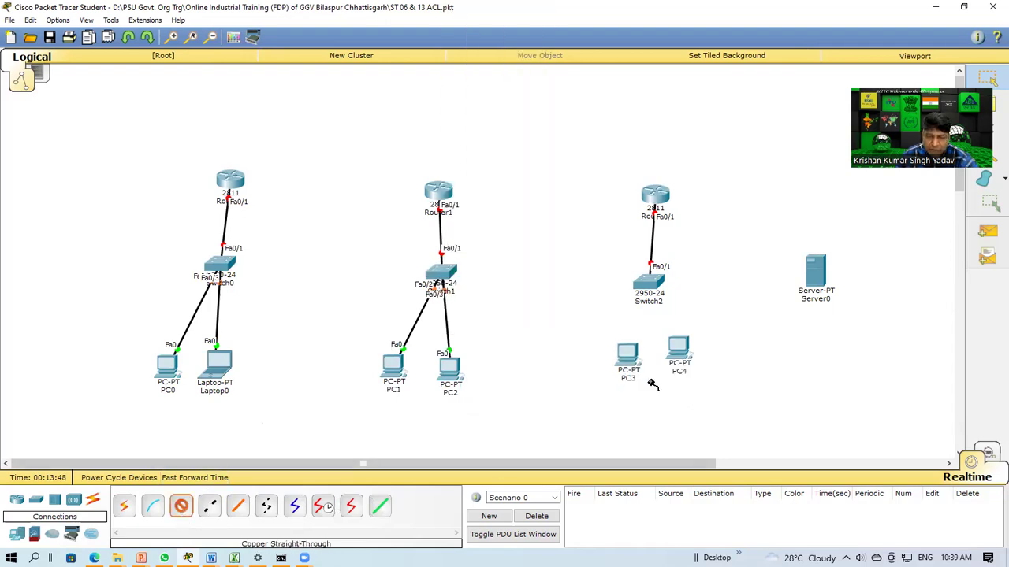
pyautogui.click(652, 281)
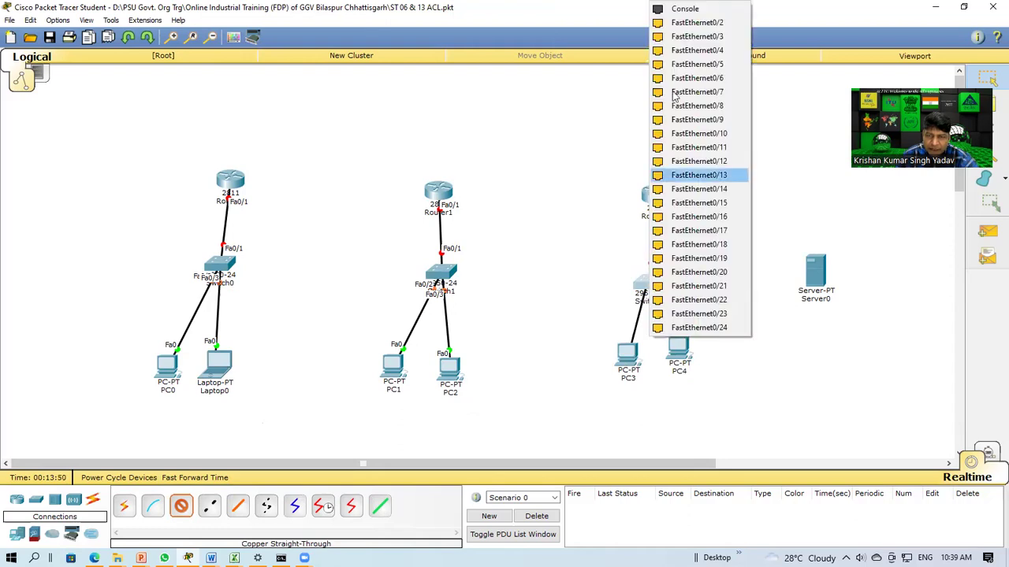
pyautogui.click(694, 24)
# - Connect PC4 FastEthernet0 to Switch2 FastEthernet0/3 with a copper straight-through cable
pyautogui.click(180, 505)
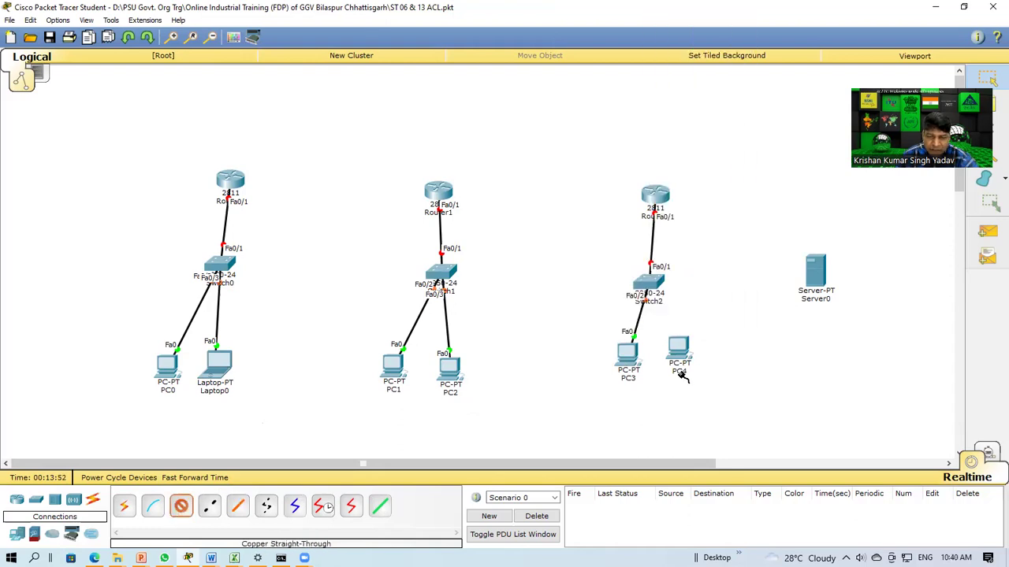
pyautogui.click(681, 357)
pyautogui.click(713, 375)
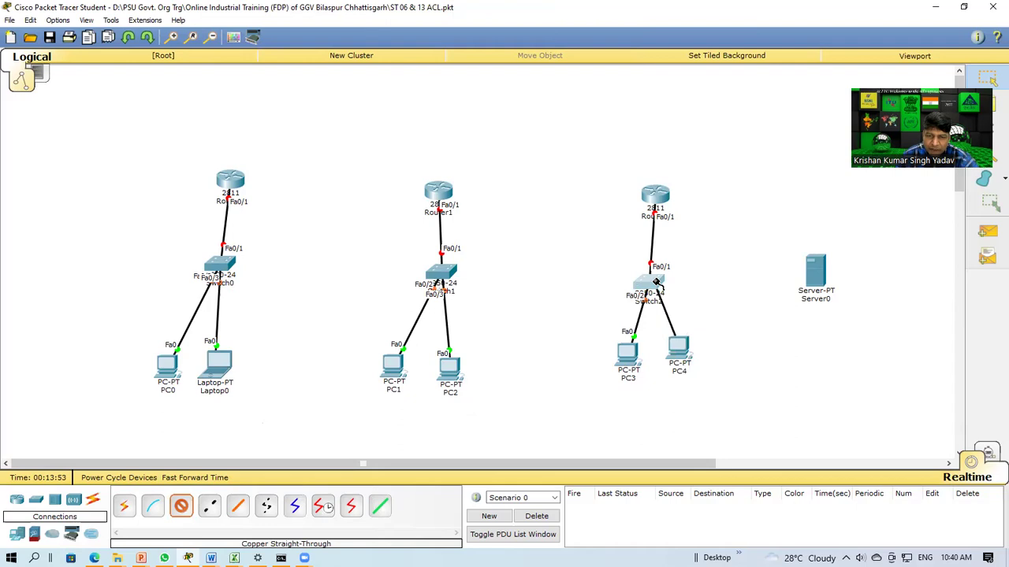
pyautogui.click(647, 285)
pyautogui.click(701, 23)
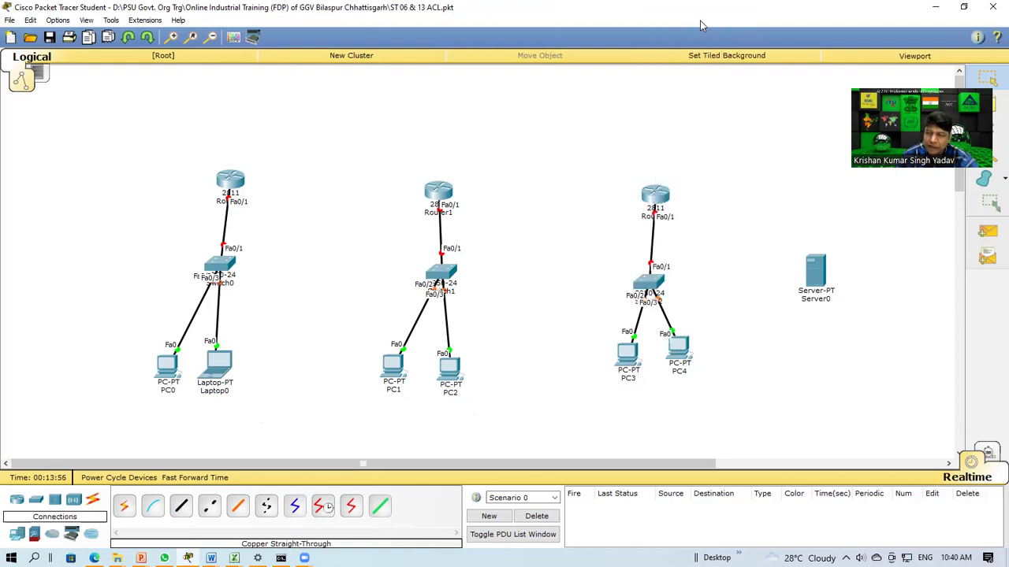
# - Connect Switch2 FastEthernet0/4 to Server0 FastEthernet0 with a copper straight-through cable
pyautogui.click(181, 506)
pyautogui.click(651, 284)
pyautogui.click(732, 22)
pyautogui.click(814, 272)
pyautogui.click(819, 283)
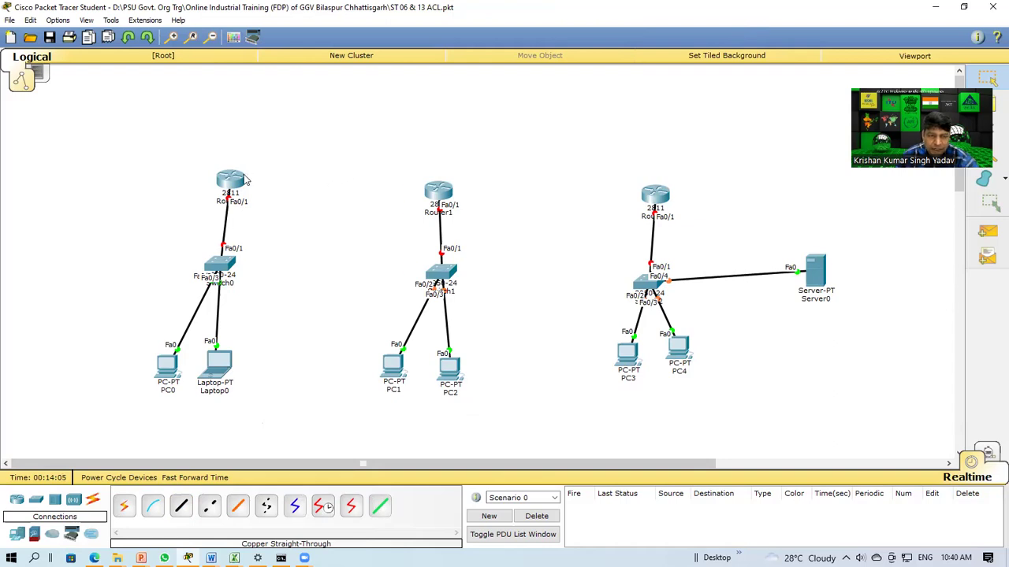
pyautogui.moveTo(556, 131); pyautogui.dragTo(329, 290)
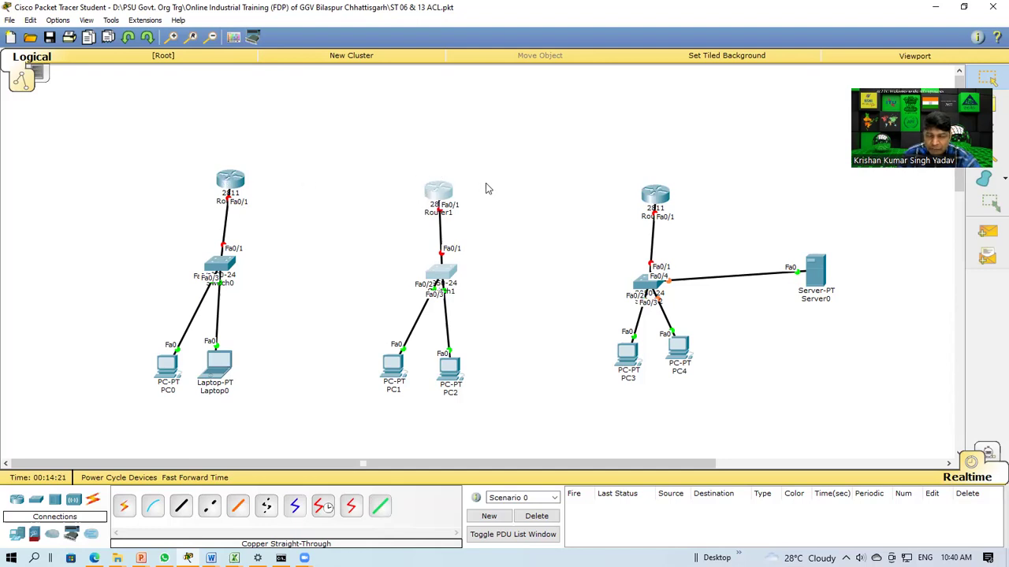
# - Open Router1's physical device view at full size and read the description of the NM-1E2W module
pyautogui.click(438, 193)
pyautogui.click(667, 125)
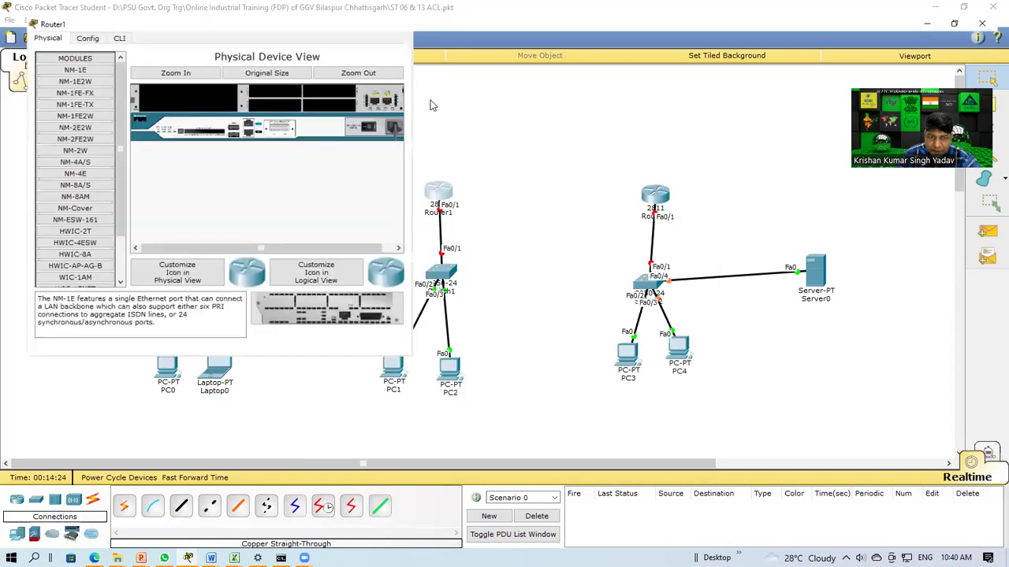
pyautogui.click(316, 57)
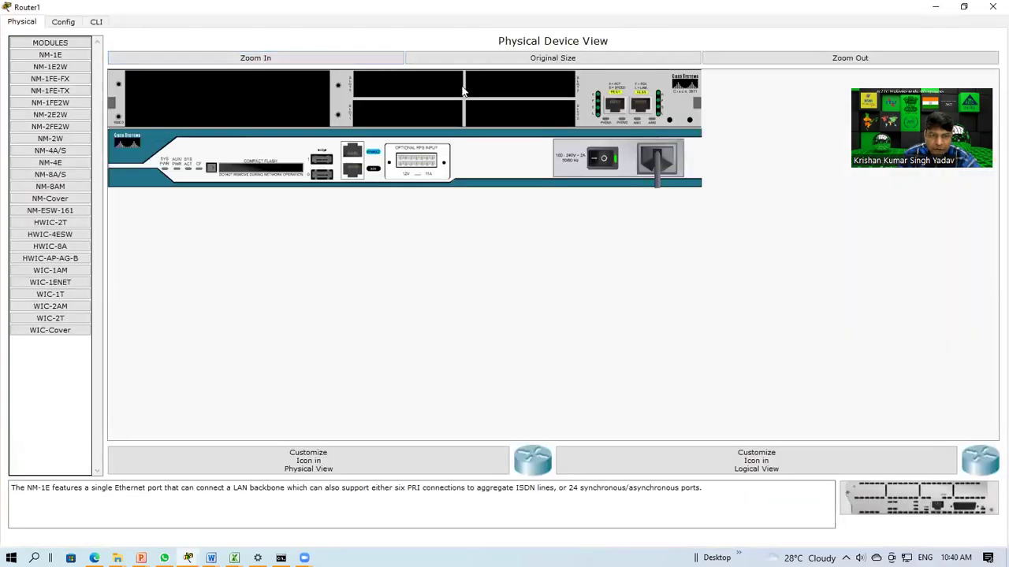
pyautogui.click(54, 67)
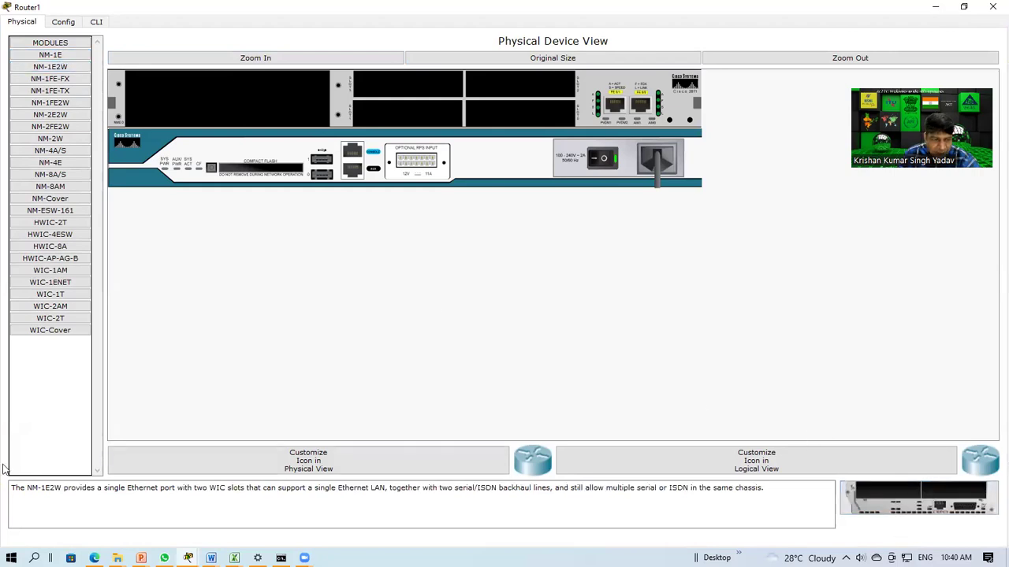
pyautogui.moveTo(11, 488); pyautogui.dragTo(759, 486)
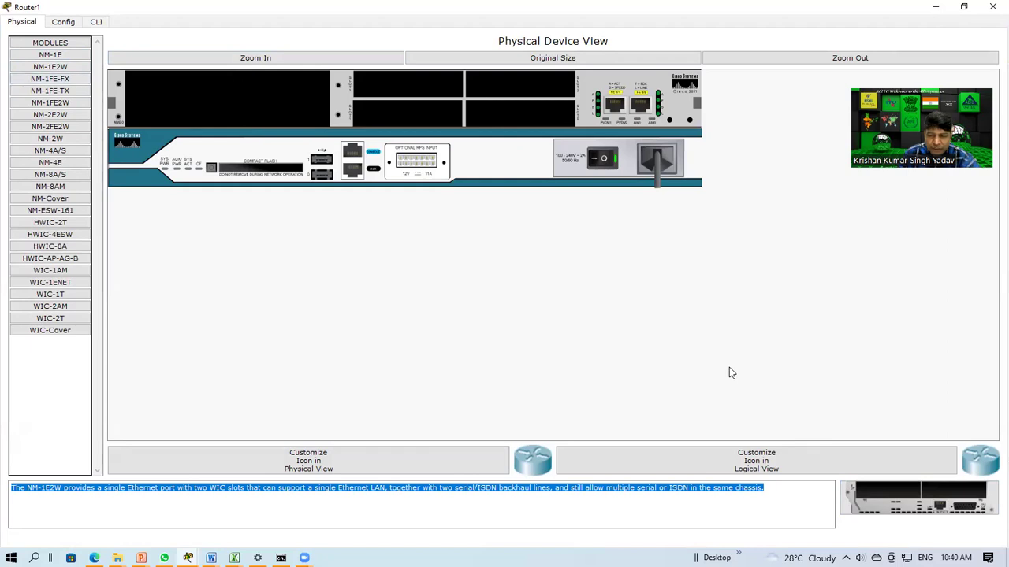
pyautogui.click(39, 67)
pyautogui.click(41, 91)
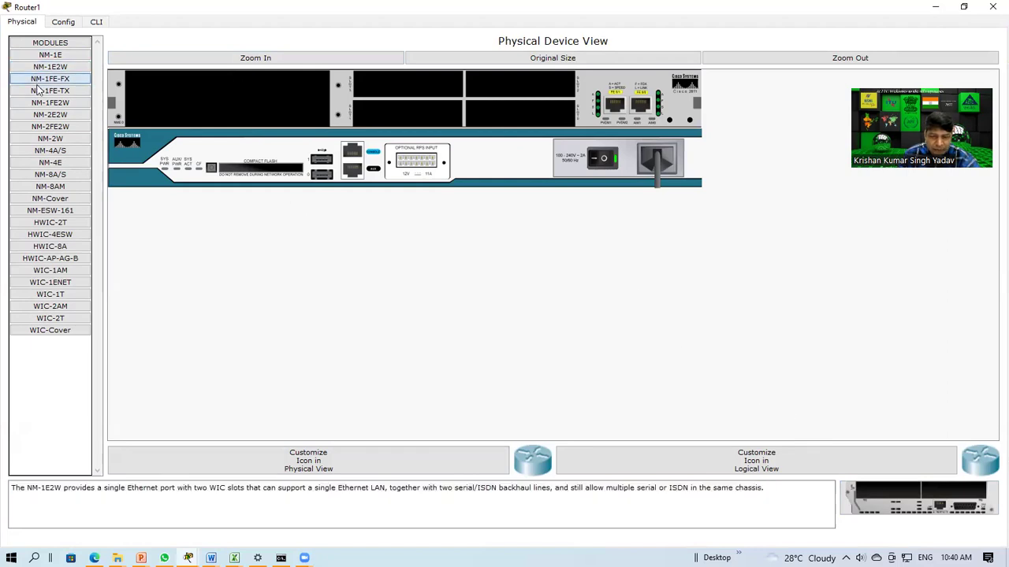
# - Browse more of Router1's available modules and read the descriptions of the WIC-2T and WIC-1ENET cards
pyautogui.click(43, 126)
pyautogui.click(39, 174)
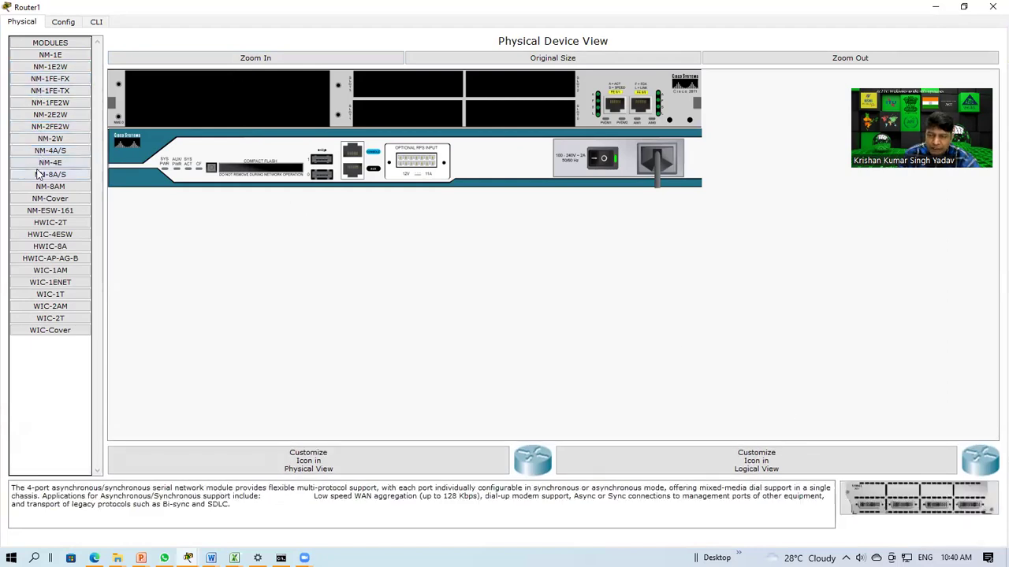
pyautogui.click(45, 331)
pyautogui.click(45, 319)
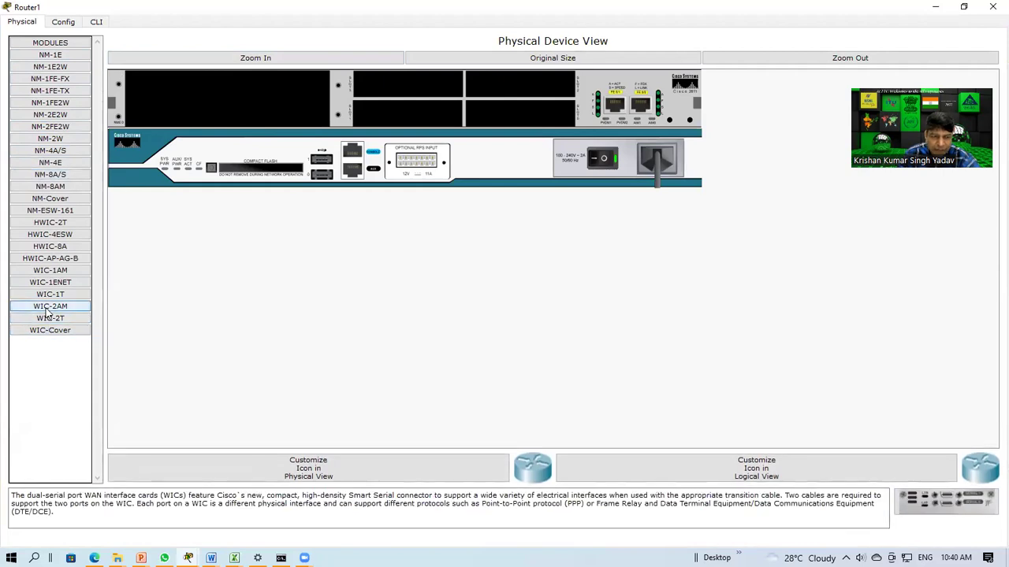
pyautogui.moveTo(79, 495); pyautogui.dragTo(63, 514)
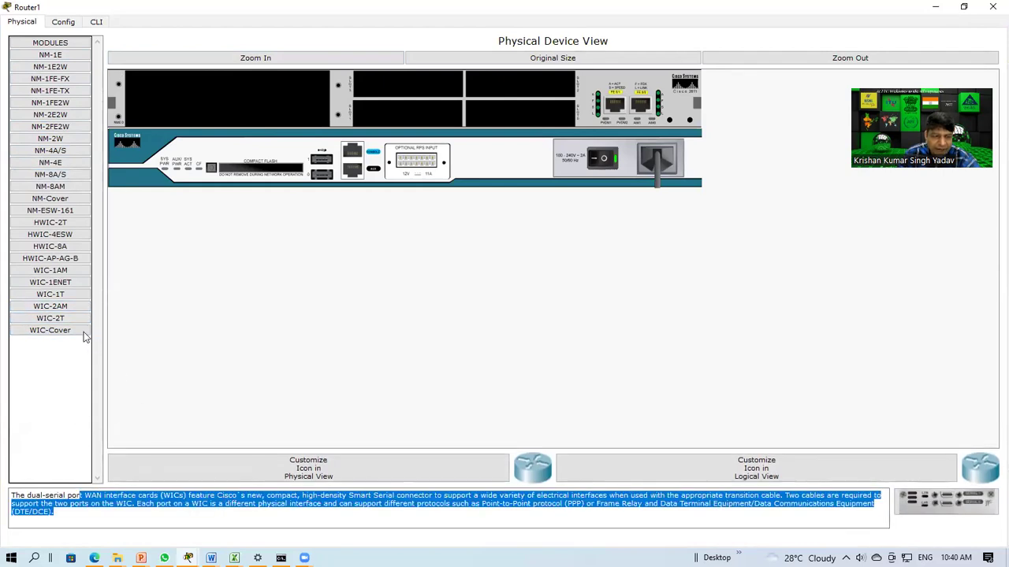
pyautogui.click(69, 287)
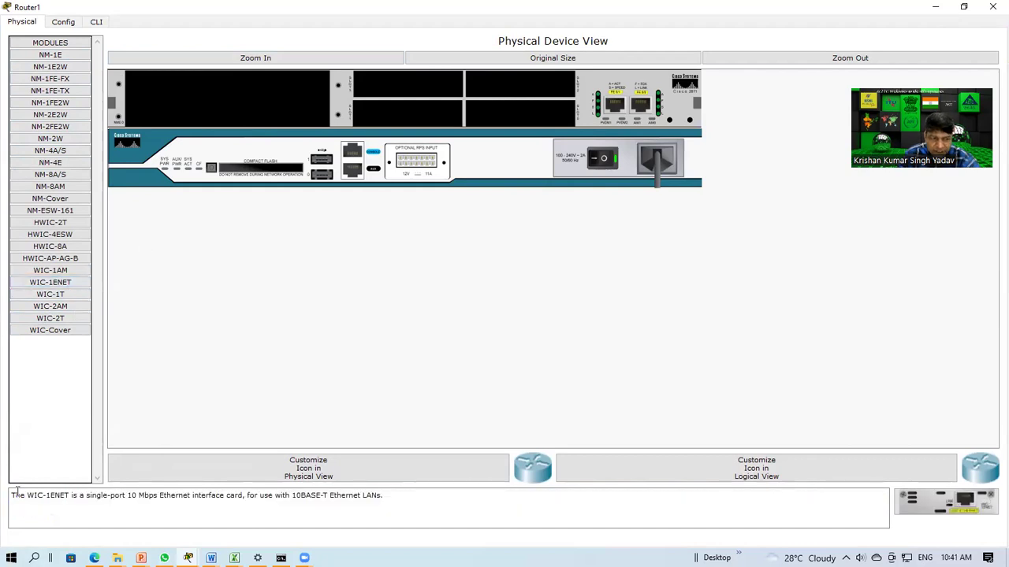
pyautogui.moveTo(15, 493); pyautogui.dragTo(436, 525)
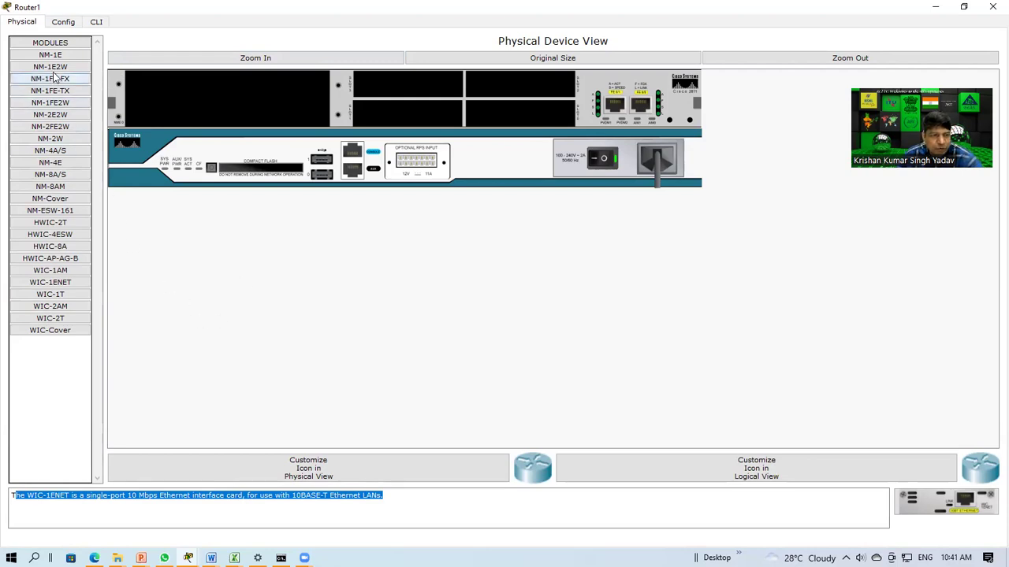
# - Compare the descriptions of the NM-4A/S and NM-8A/S serial network modules for Router1
pyautogui.click(51, 150)
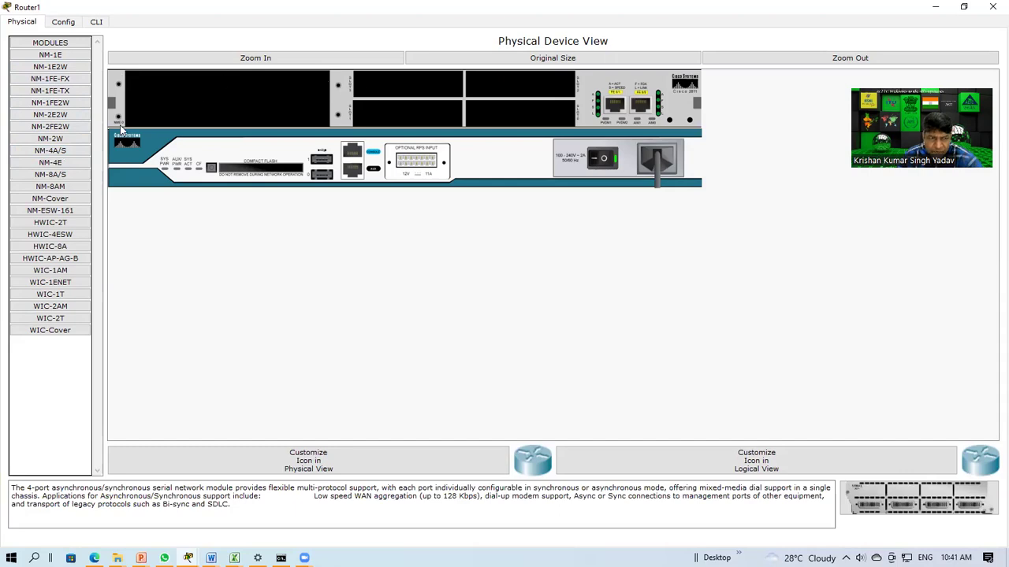
pyautogui.click(51, 174)
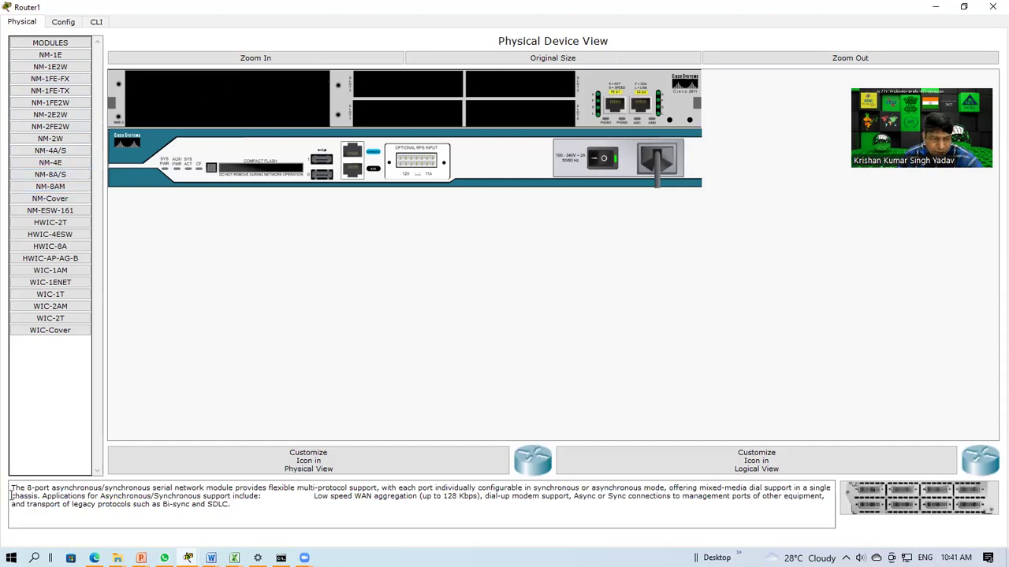
pyautogui.moveTo(12, 489); pyautogui.dragTo(217, 525)
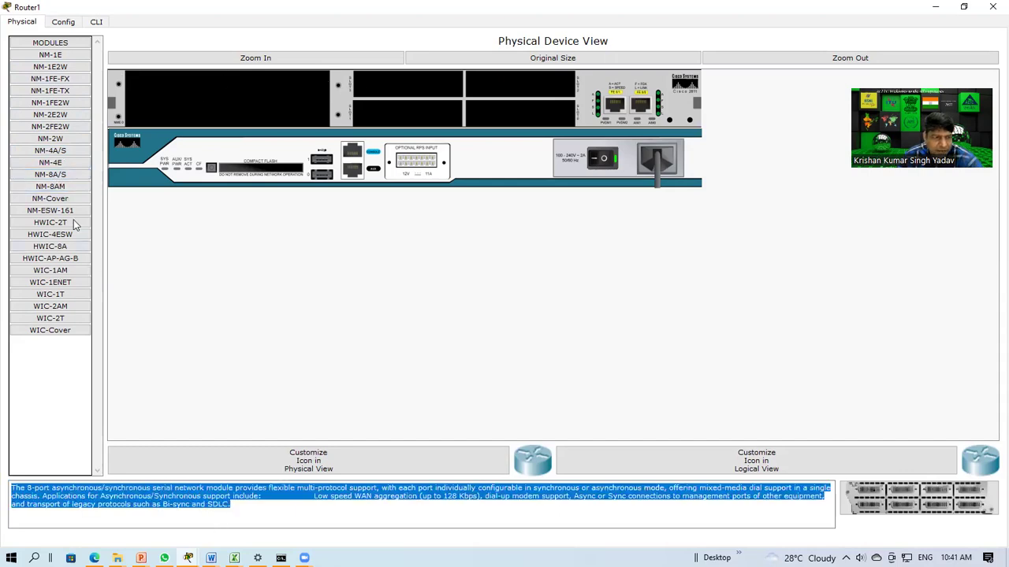
pyautogui.click(57, 155)
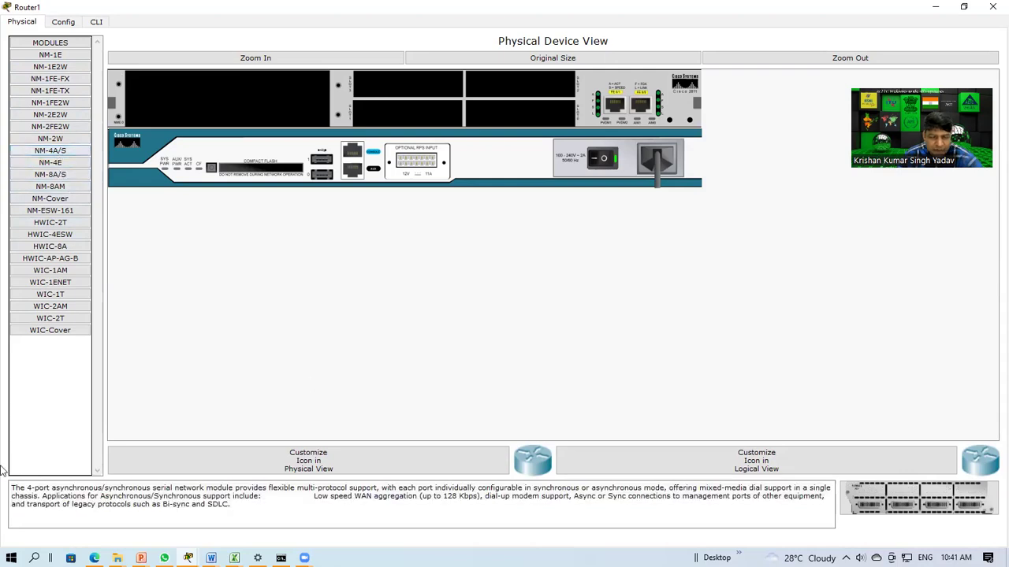
pyautogui.moveTo(11, 489); pyautogui.dragTo(264, 517)
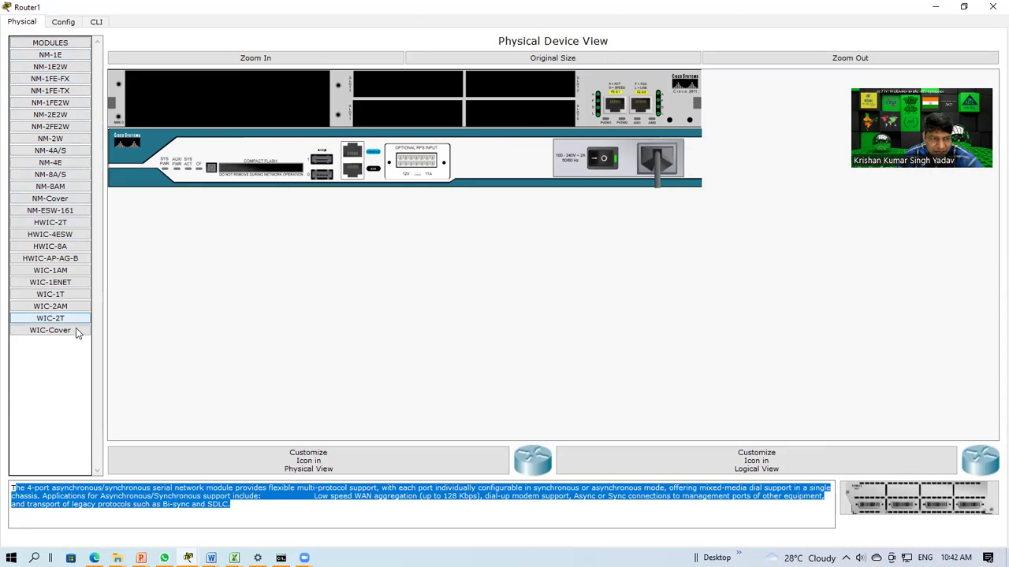
# - Install the NM-4A/S module in Router1's large slot with the power off, switch the router back on and close its window
pyautogui.moveTo(914, 501); pyautogui.dragTo(277, 117)
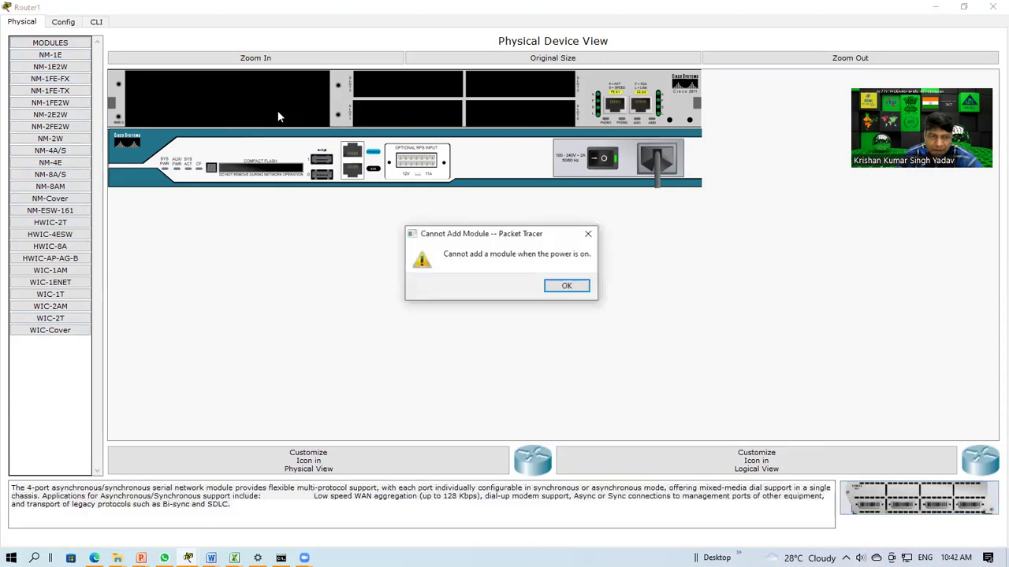
pyautogui.click(564, 288)
pyautogui.click(604, 158)
pyautogui.moveTo(914, 504); pyautogui.dragTo(237, 102)
pyautogui.click(605, 159)
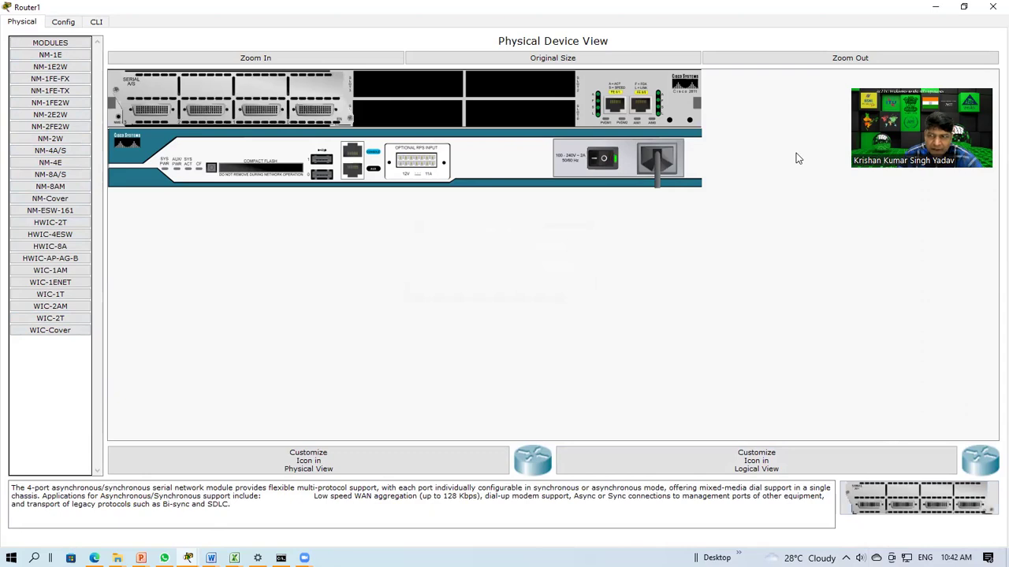
pyautogui.click(992, 6)
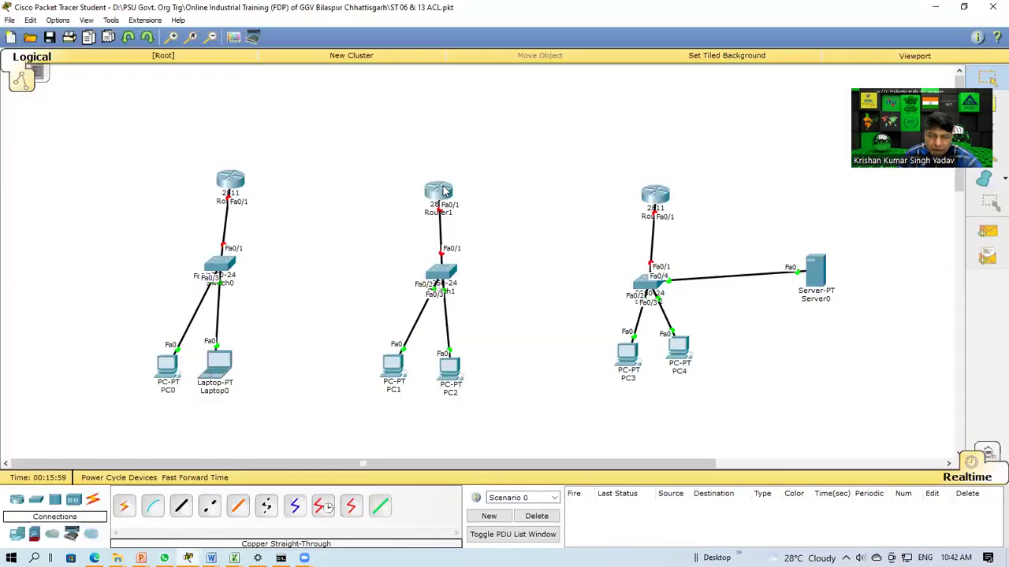
# - Install the NM-4A/S module in Router0's large slot with the power off, restore power and close its window
pyautogui.moveTo(444, 190)
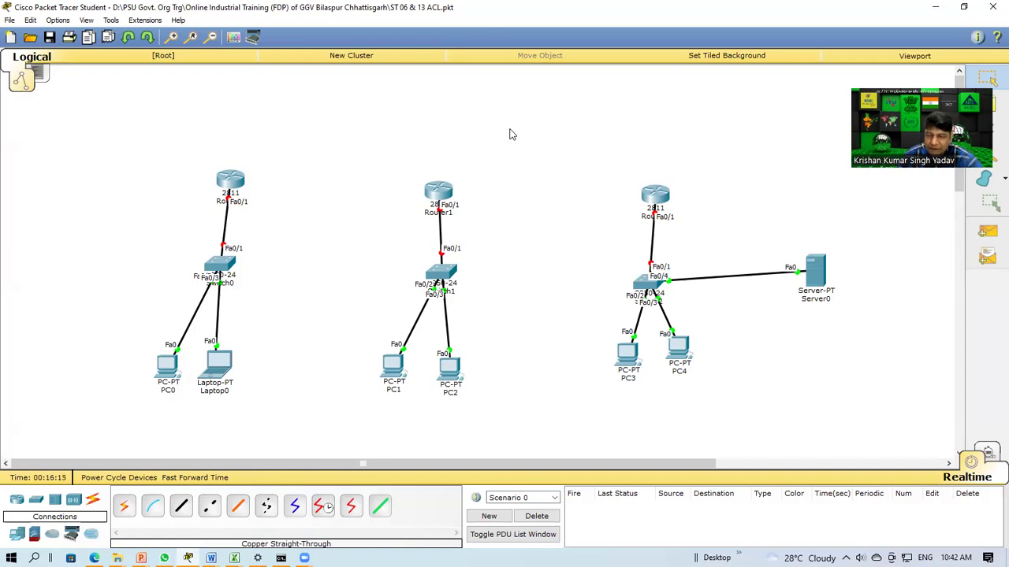
pyautogui.moveTo(226, 192)
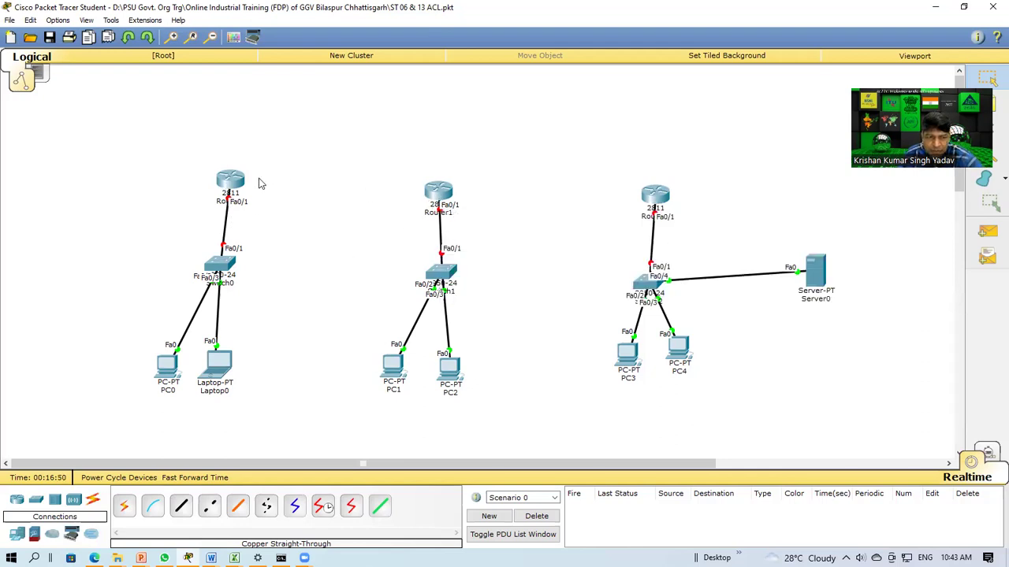
pyautogui.click(230, 181)
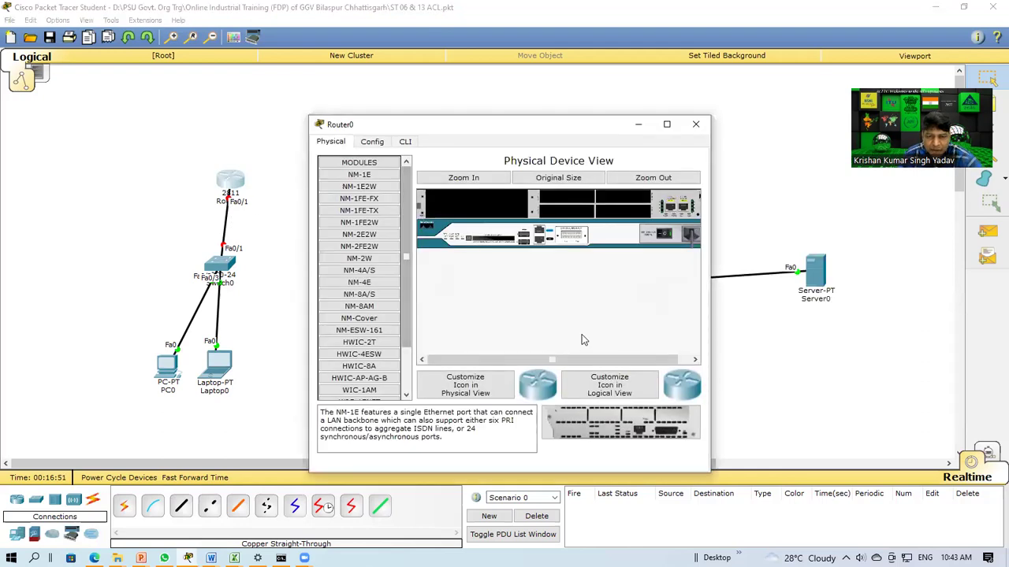
pyautogui.moveTo(368, 270); pyautogui.dragTo(476, 207)
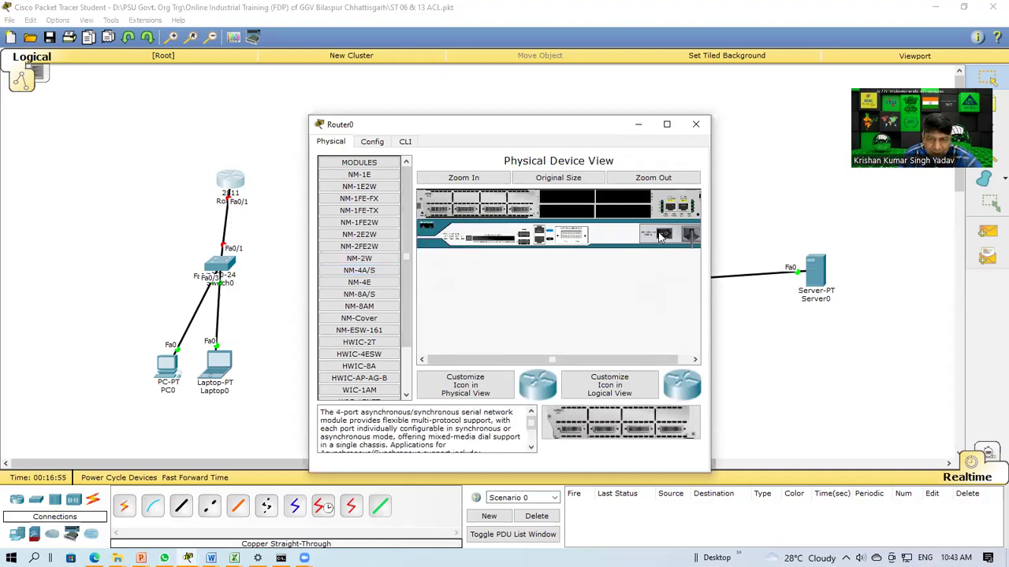
pyautogui.click(697, 127)
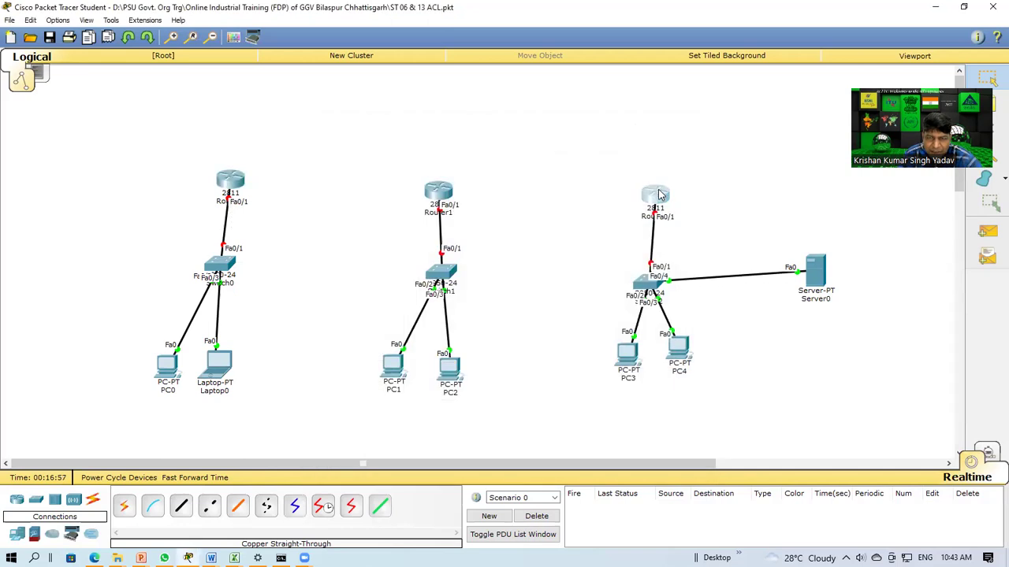
# - Install the NM-4A/S module in Router2's large slot with the power off, restore power and close its window
pyautogui.click(654, 195)
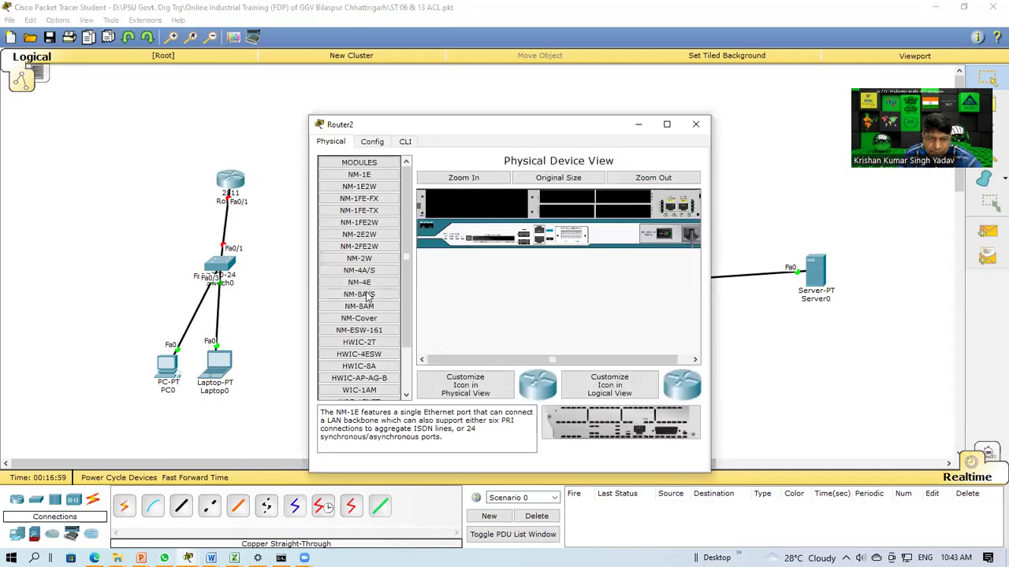
pyautogui.moveTo(365, 272); pyautogui.dragTo(477, 205)
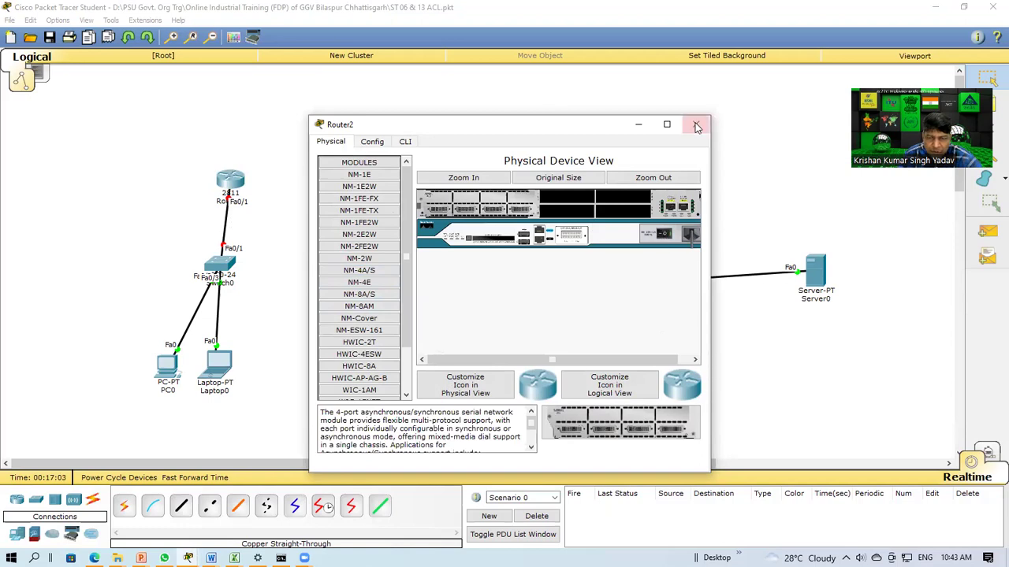
pyautogui.click(696, 124)
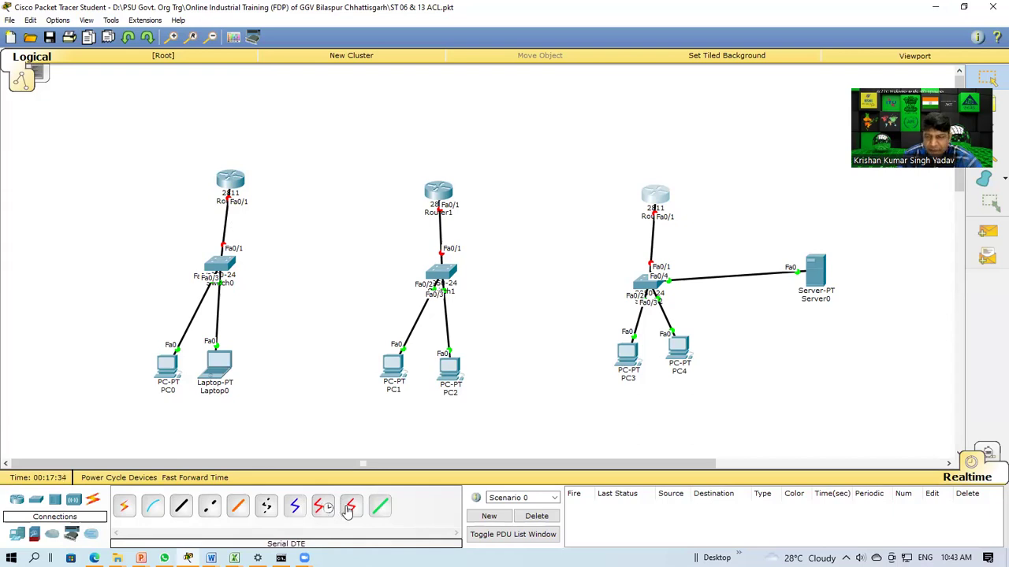
pyautogui.moveTo(261, 323); pyautogui.dragTo(196, 409)
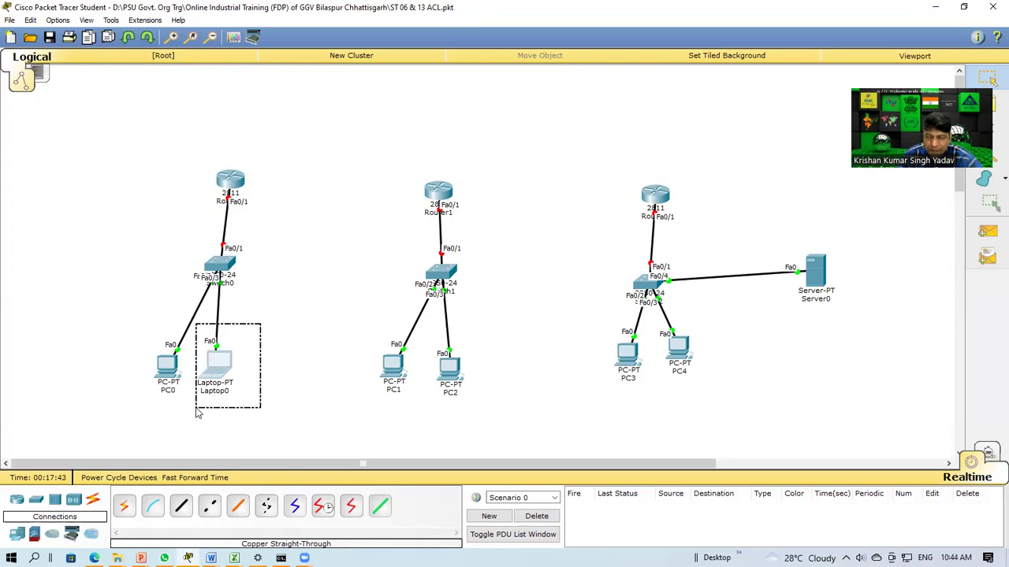
pyautogui.click(197, 413)
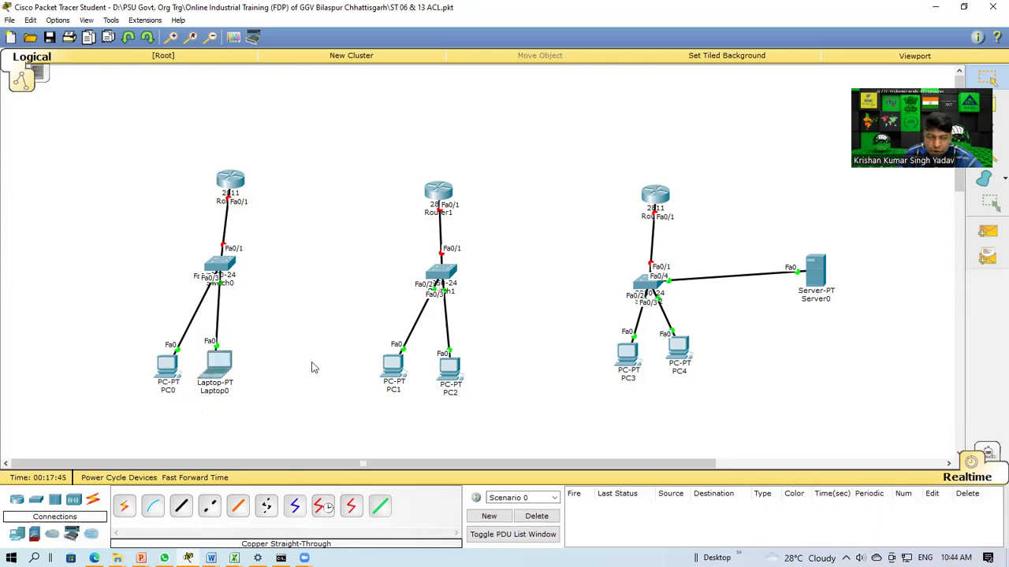
pyautogui.moveTo(264, 236); pyautogui.dragTo(150, 287)
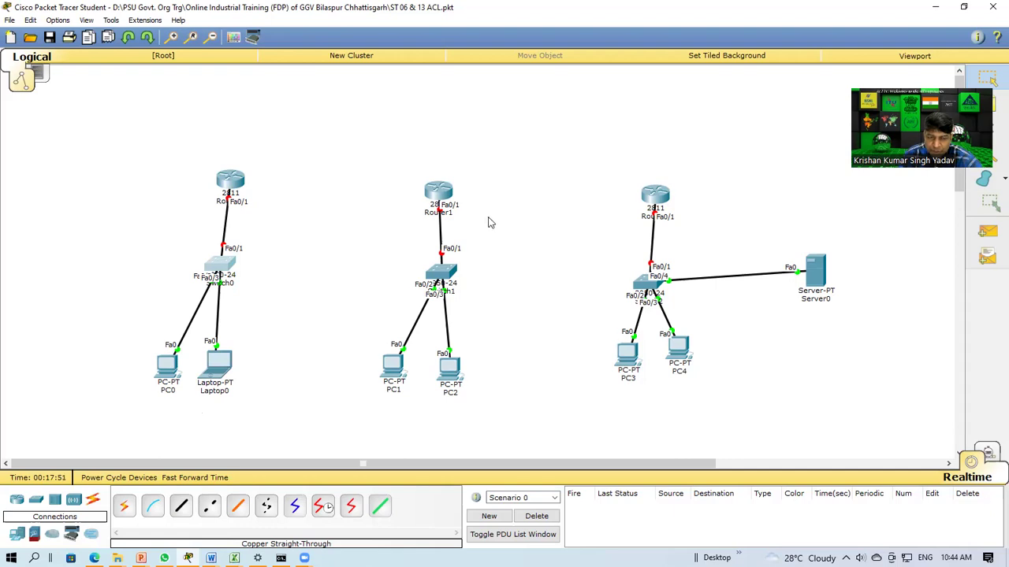
# - Connect Router0 Serial1/0 to Router1 Serial1/0 with a Serial DCE cable, keeping the clock side on Router0
pyautogui.click(322, 509)
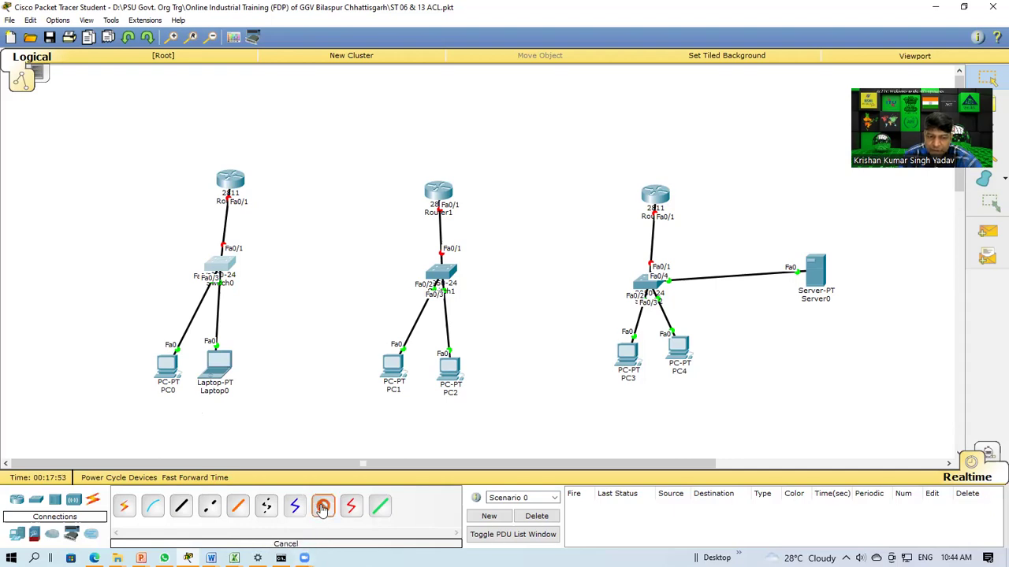
pyautogui.click(233, 186)
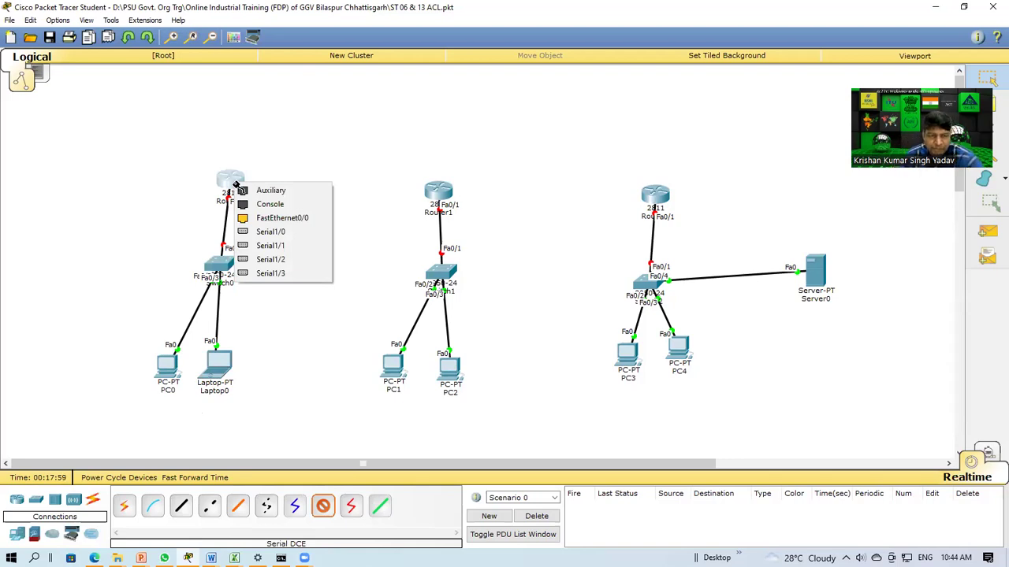
pyautogui.click(262, 232)
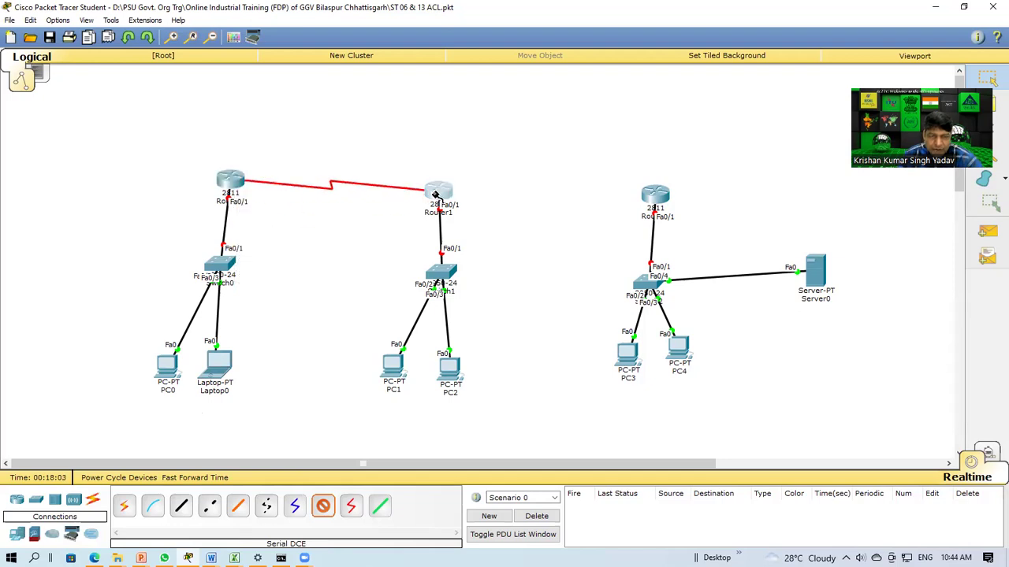
pyautogui.click(435, 195)
pyautogui.click(453, 242)
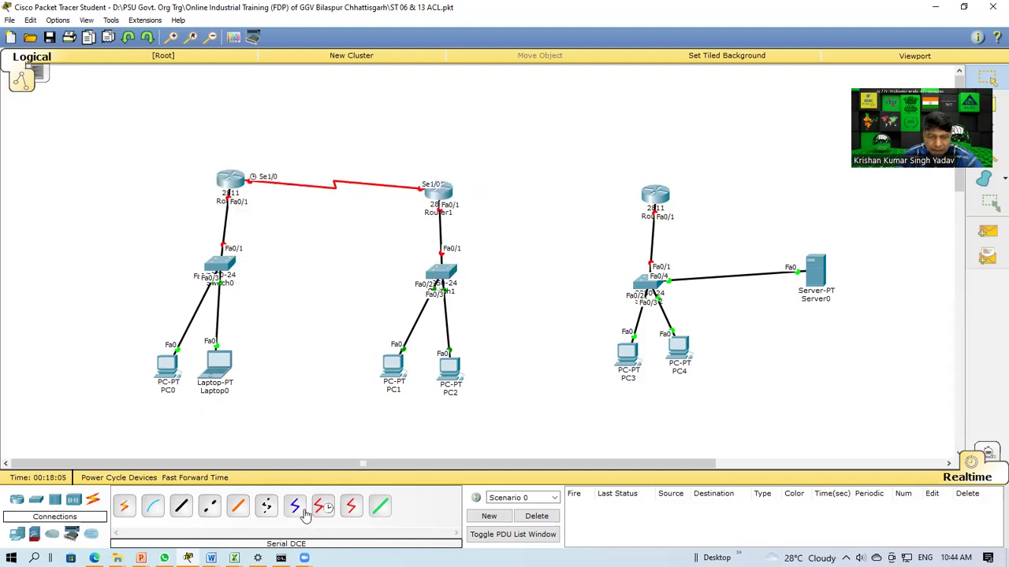
# - Connect Router1 Serial1/1 to Router2 Serial1/1 with a Serial DCE cable, keeping the clock side on Router1
pyautogui.click(446, 199)
pyautogui.click(488, 249)
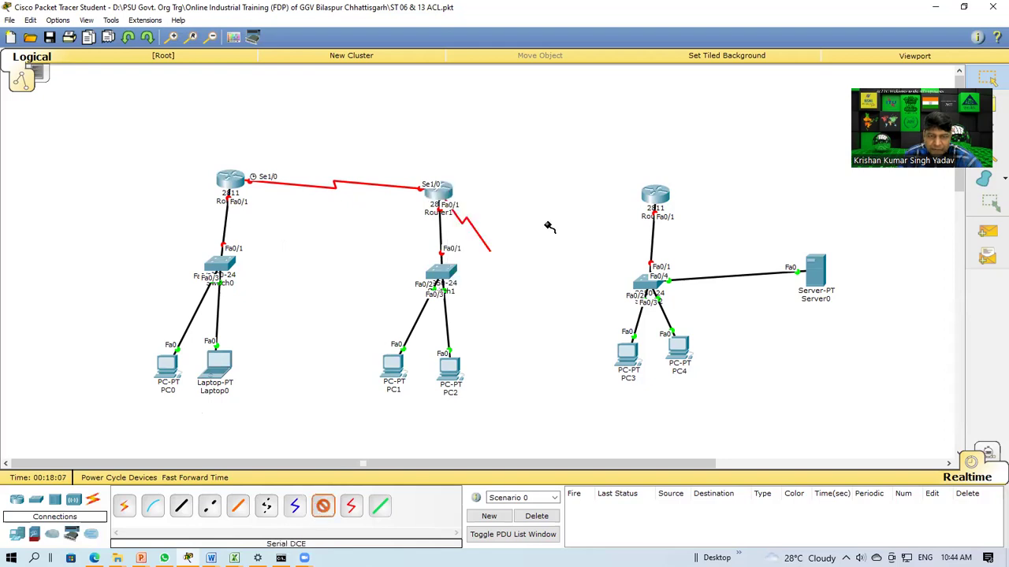
pyautogui.click(655, 196)
pyautogui.click(694, 261)
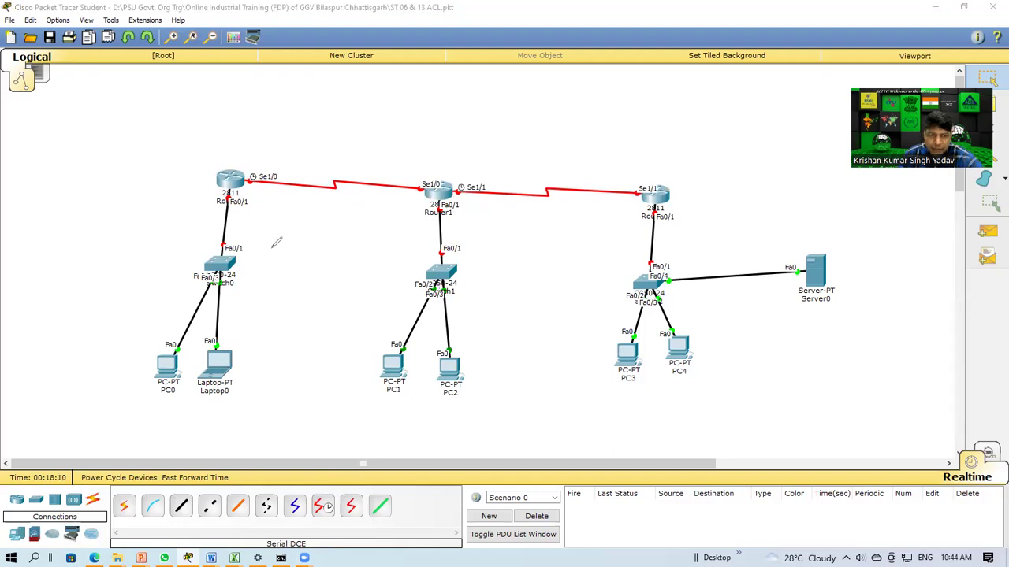
# - Circle the three LANs and the two serial links with the screen pen, and erase the markings
pyautogui.moveTo(258, 222); pyautogui.dragTo(257, 211)
pyautogui.moveTo(378, 237)
pyautogui.mouseDown()
pyautogui.moveTo(443, 293)
pyautogui.moveTo(361, 231)
pyautogui.mouseUp()
pyautogui.moveTo(672, 232)
pyautogui.mouseDown()
pyautogui.moveTo(767, 395)
pyautogui.moveTo(684, 260)
pyautogui.mouseUp()
pyautogui.moveTo(343, 123); pyautogui.dragTo(296, 135)
pyautogui.moveTo(581, 226)
pyautogui.mouseDown()
pyautogui.moveTo(596, 149)
pyautogui.moveTo(498, 148)
pyautogui.mouseUp()
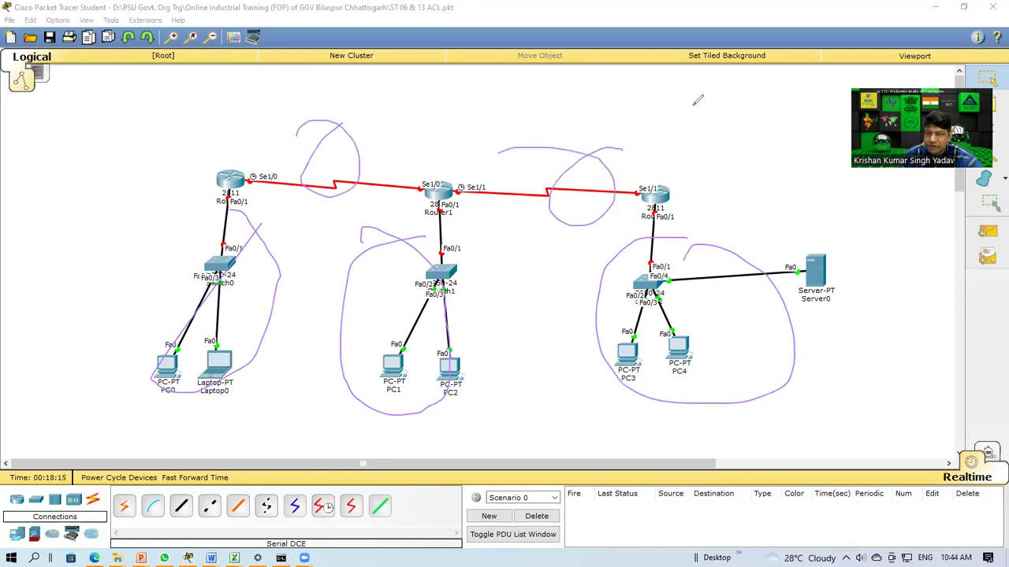
pyautogui.press('e')
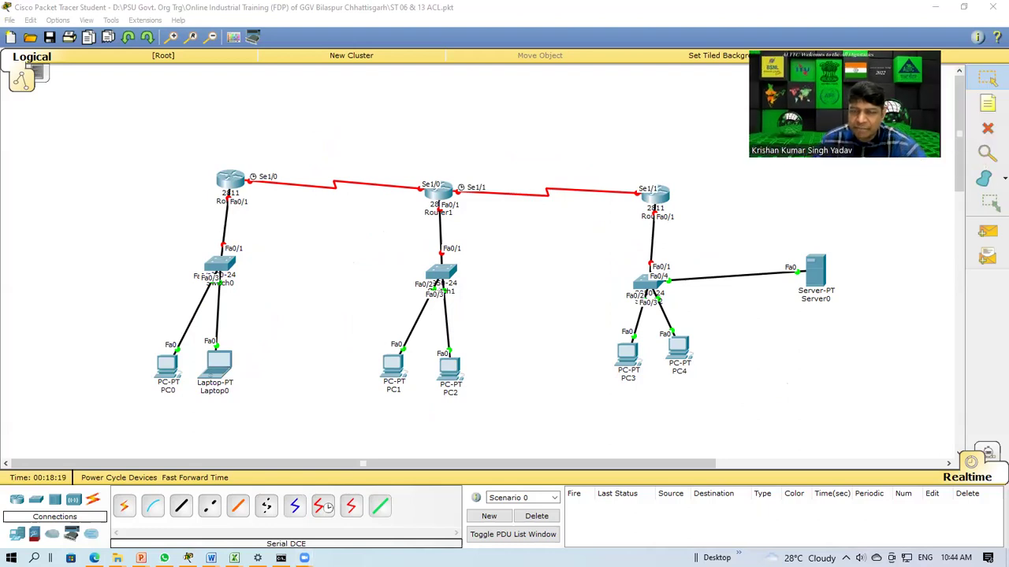
# - Place a note reading "NW 1 : 192.168.1.0/24" beside the link between Router0 and Switch0
pyautogui.click(141, 221)
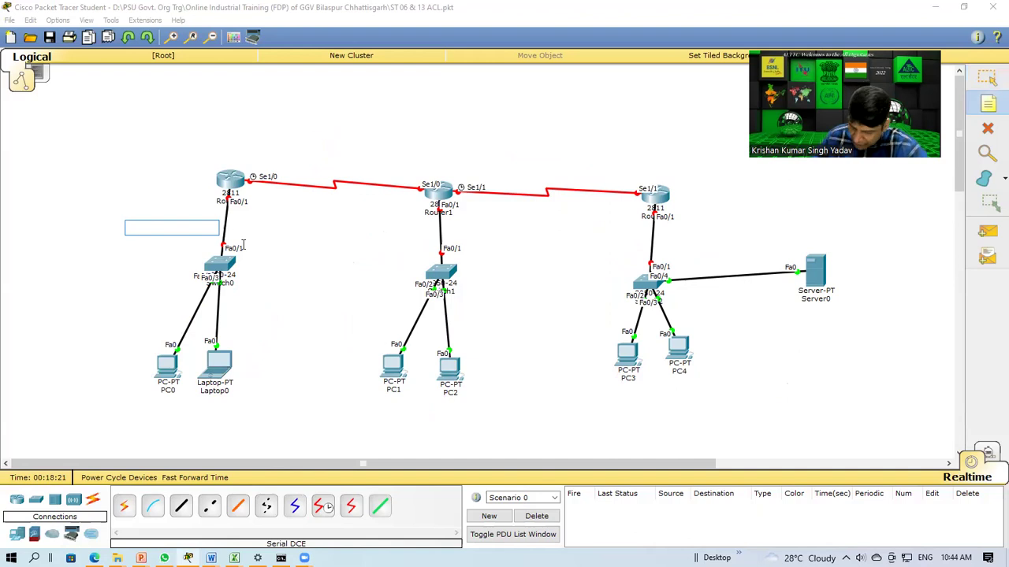
pyautogui.write('19')
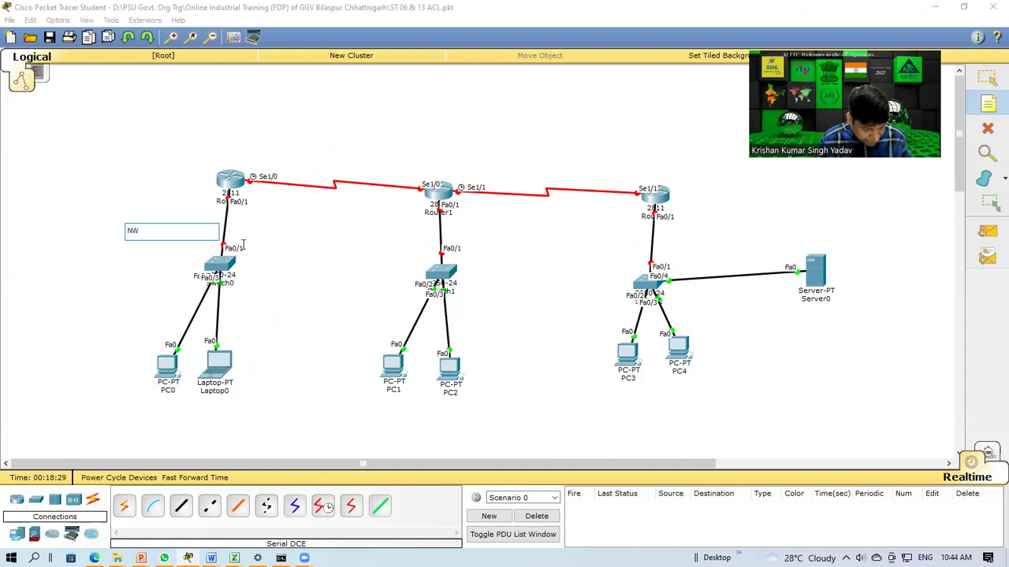
pyautogui.write('92.168.1.')
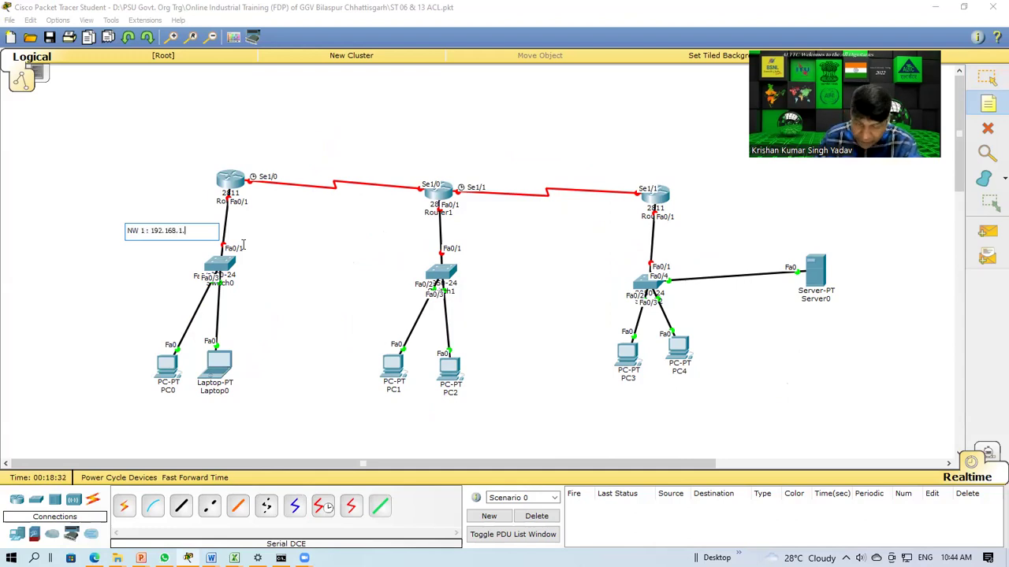
pyautogui.write('0/24')
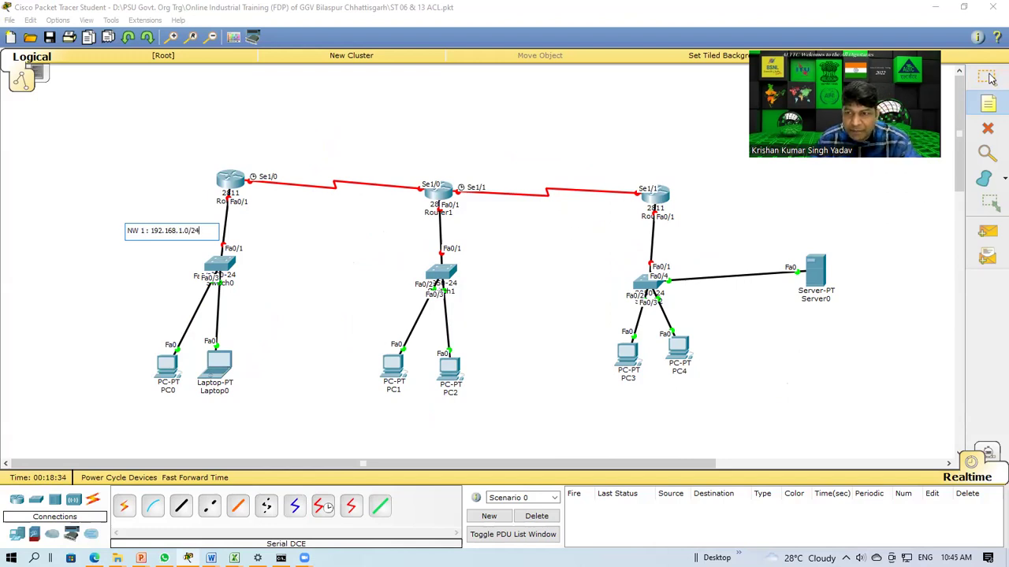
pyautogui.click(987, 103)
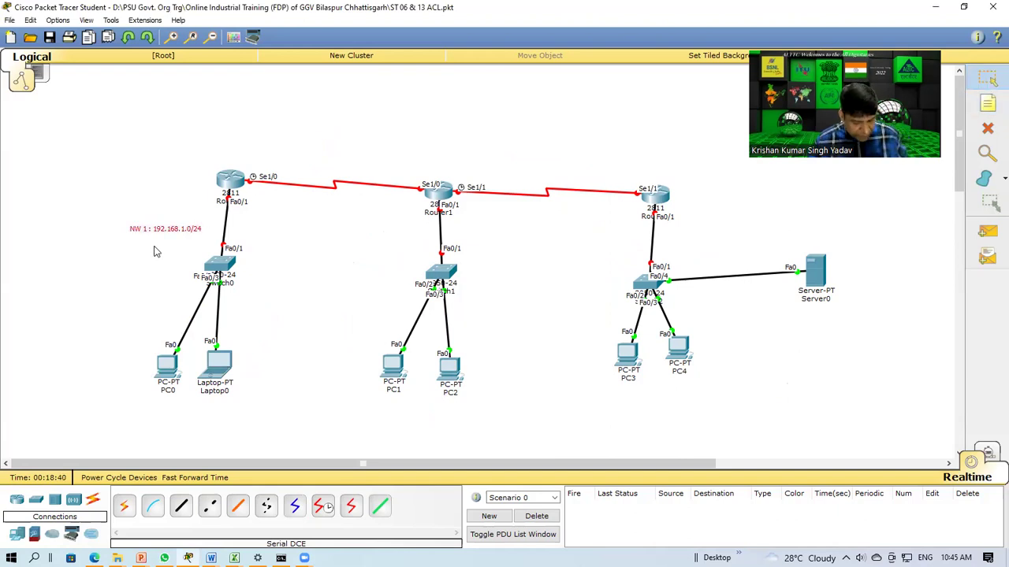
# - Duplicate the NW 1 note and place copies on the Router1–Switch1 and Router2–Switch2 links, keeping a spare near Router0
pyautogui.hotkey('ctrl', 'v')
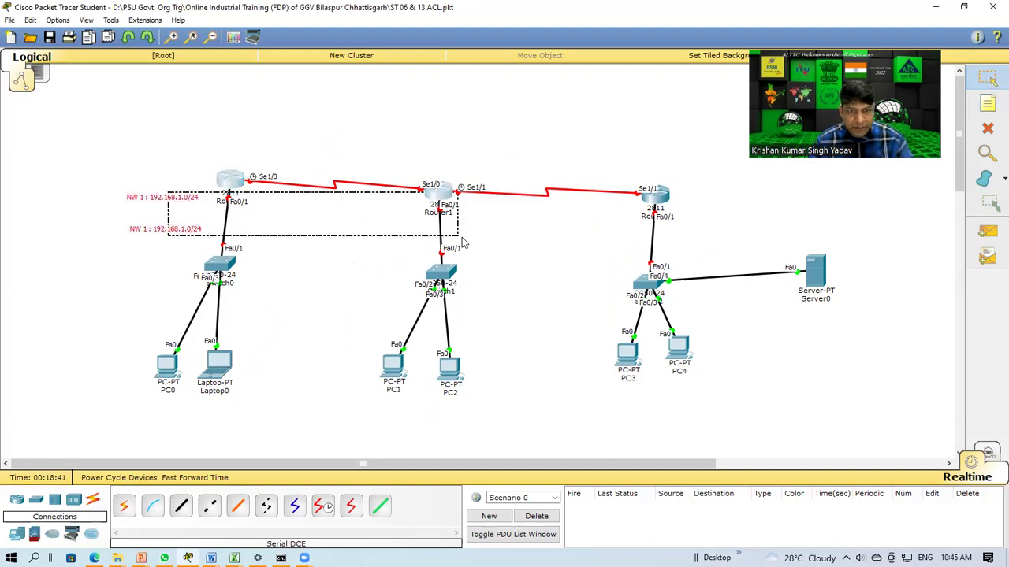
pyautogui.moveTo(179, 202); pyautogui.dragTo(253, 169)
pyautogui.click(331, 227)
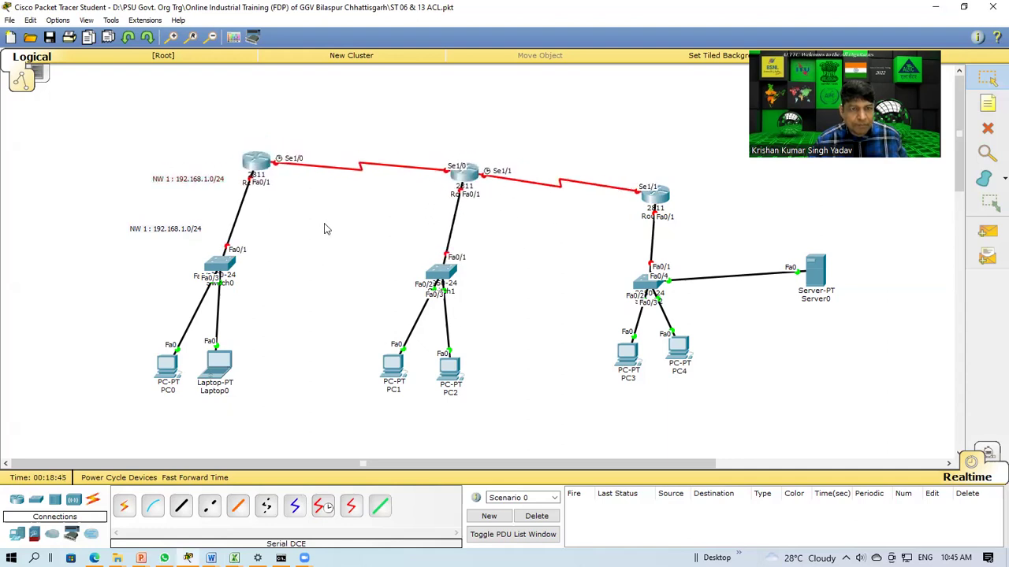
pyautogui.hotkey('ctrl', 'v')
pyautogui.moveTo(203, 191); pyautogui.dragTo(418, 228)
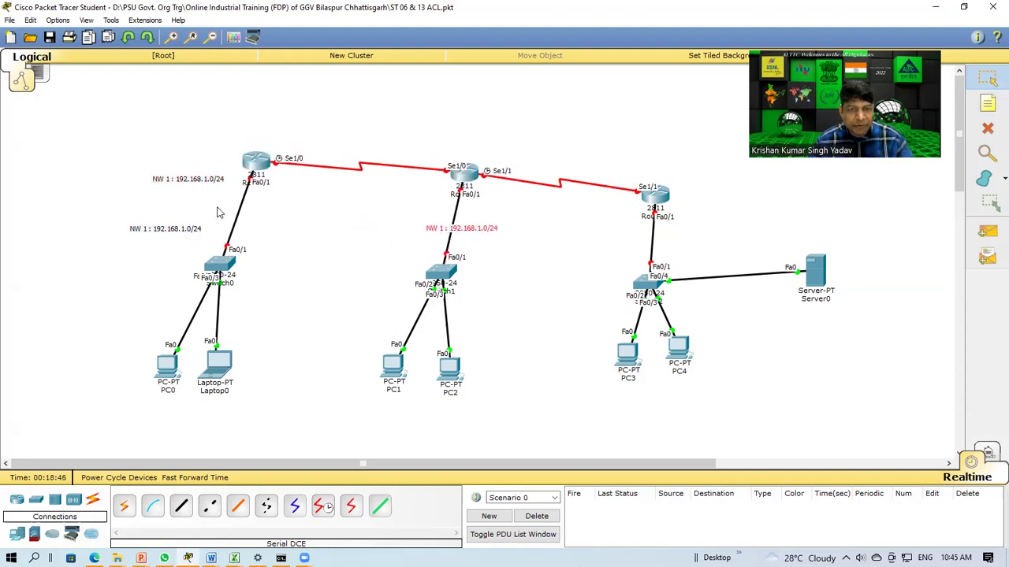
pyautogui.hotkey('ctrl', 'v')
pyautogui.moveTo(247, 193); pyautogui.dragTo(638, 247)
pyautogui.click(351, 231)
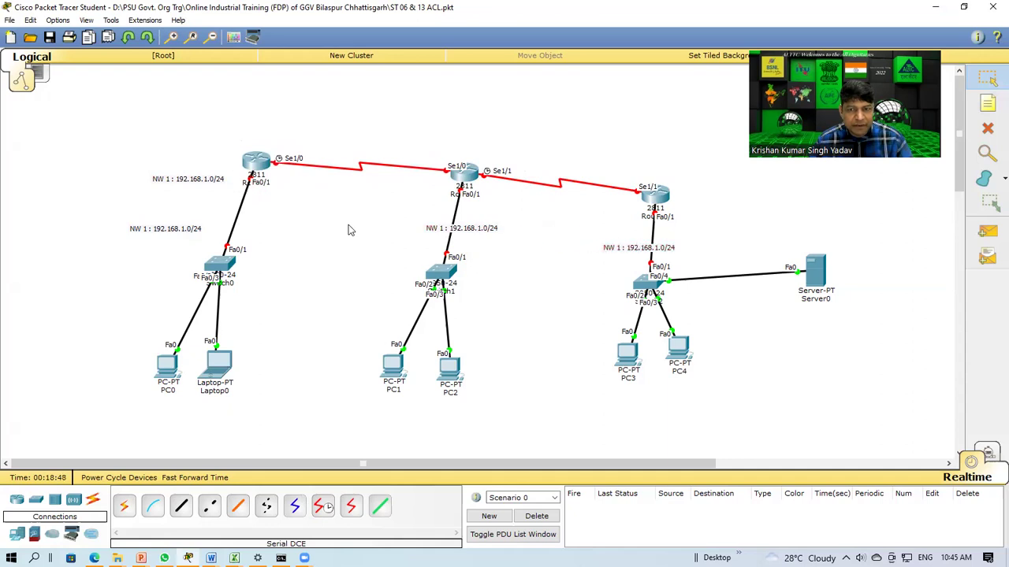
# - Place one copy of the NW 1 note above the Router0–Router1 serial link and another above the Router1–Router2 link
pyautogui.moveTo(186, 184); pyautogui.dragTo(402, 144)
pyautogui.hotkey('ctrl', 'v')
pyautogui.moveTo(187, 181); pyautogui.dragTo(608, 155)
# - Change the note on the Router1–Switch1 link to "NW 2 : 192.168.2.0/24"
pyautogui.click(451, 228)
pyautogui.click(450, 228)
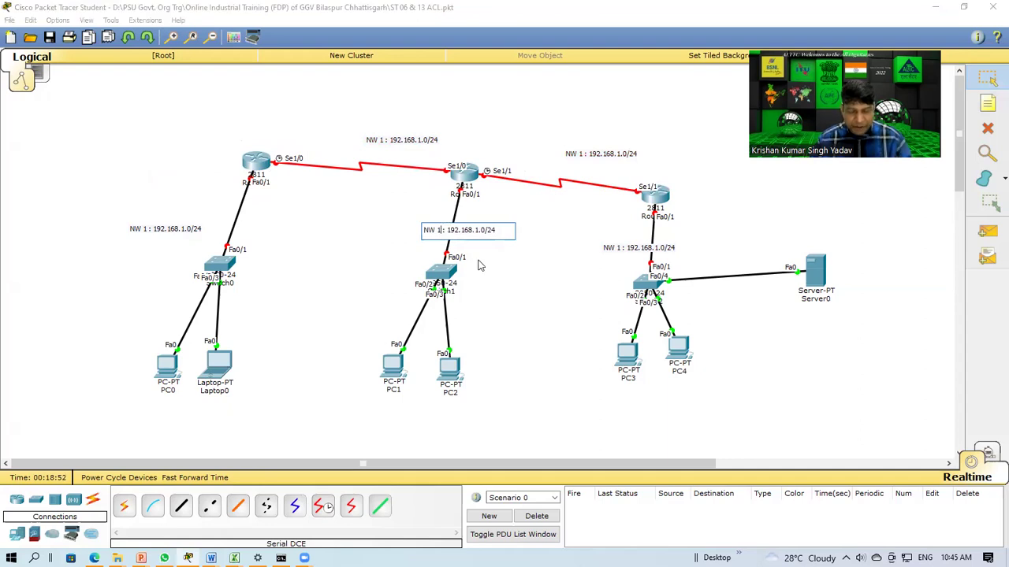
pyautogui.press('BackSpace')
pyautogui.write('2')
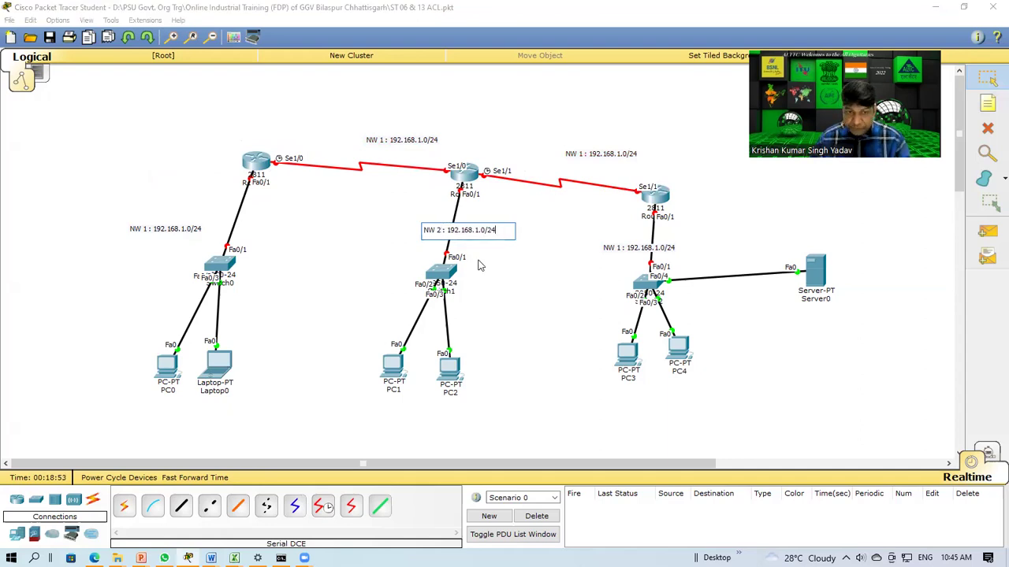
pyautogui.press('Left')
pyautogui.press('Left')
pyautogui.press('Left')
pyautogui.press('BackSpace')
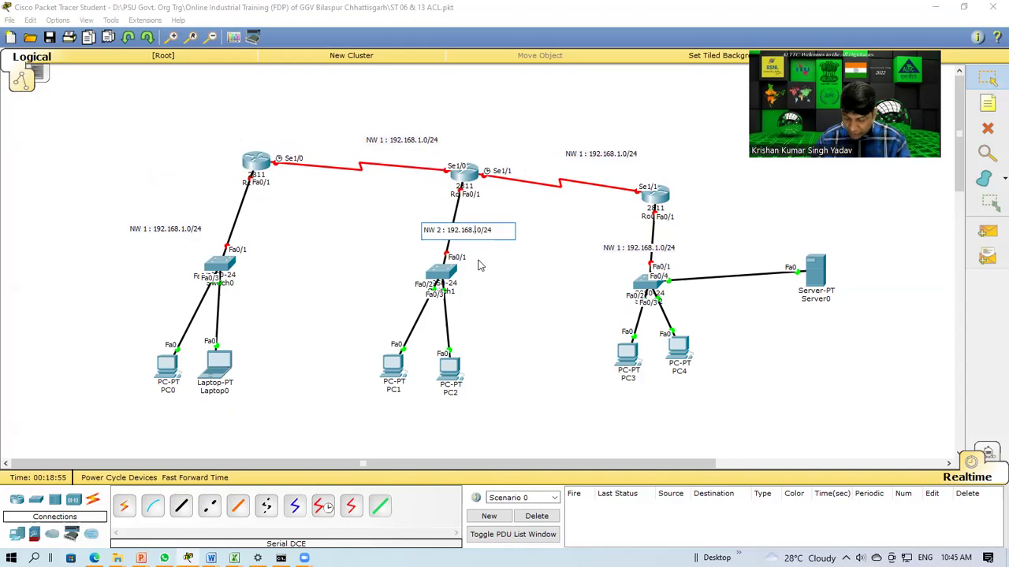
pyautogui.write('2')
# - Change the note on the Router2–Switch2 link to "NW 3 : 192.168.3.0/24"
pyautogui.click(619, 249)
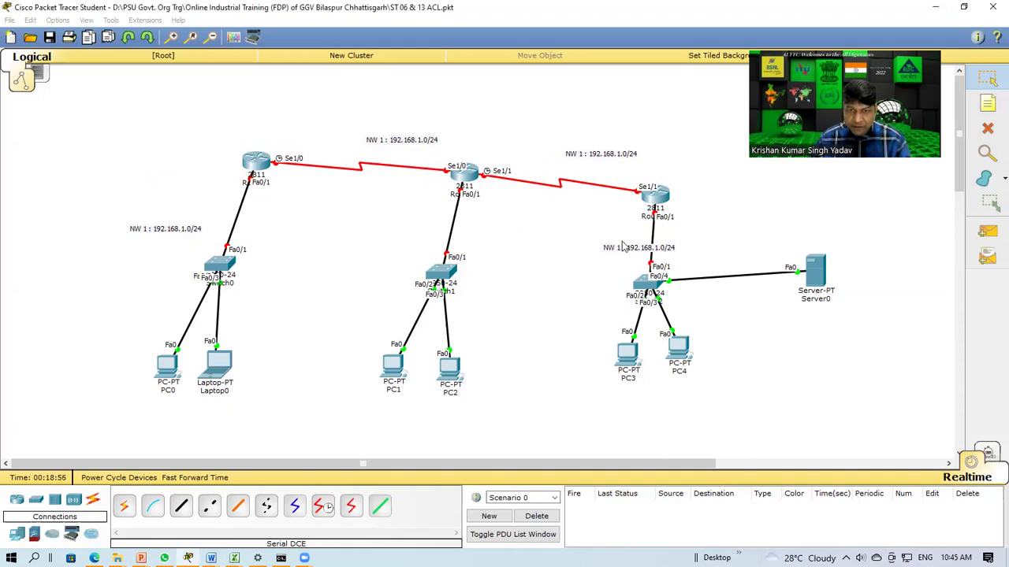
pyautogui.doubleClick(618, 251)
pyautogui.press('Delete')
pyautogui.write('3')
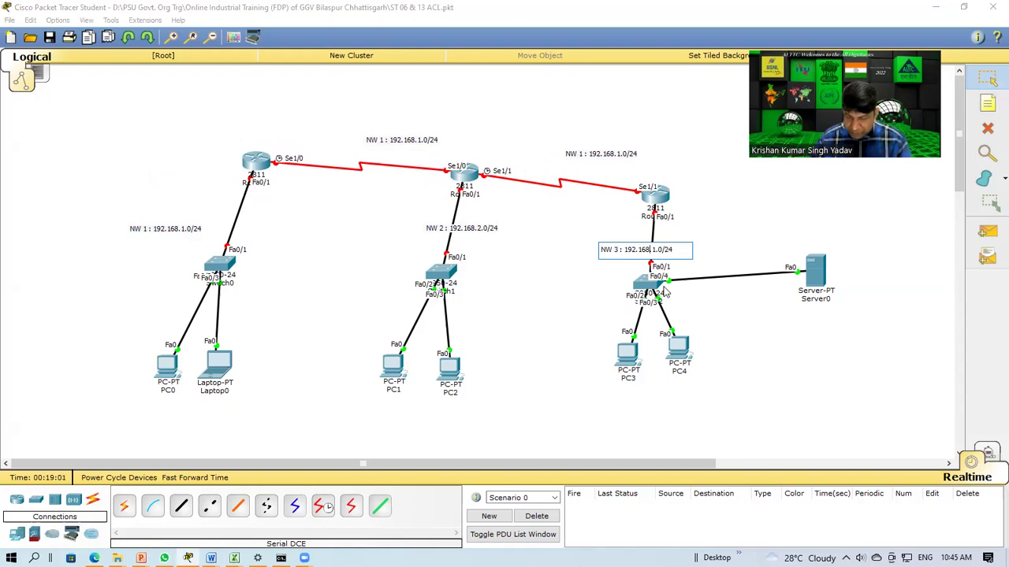
pyautogui.press('Delete')
pyautogui.write('3')
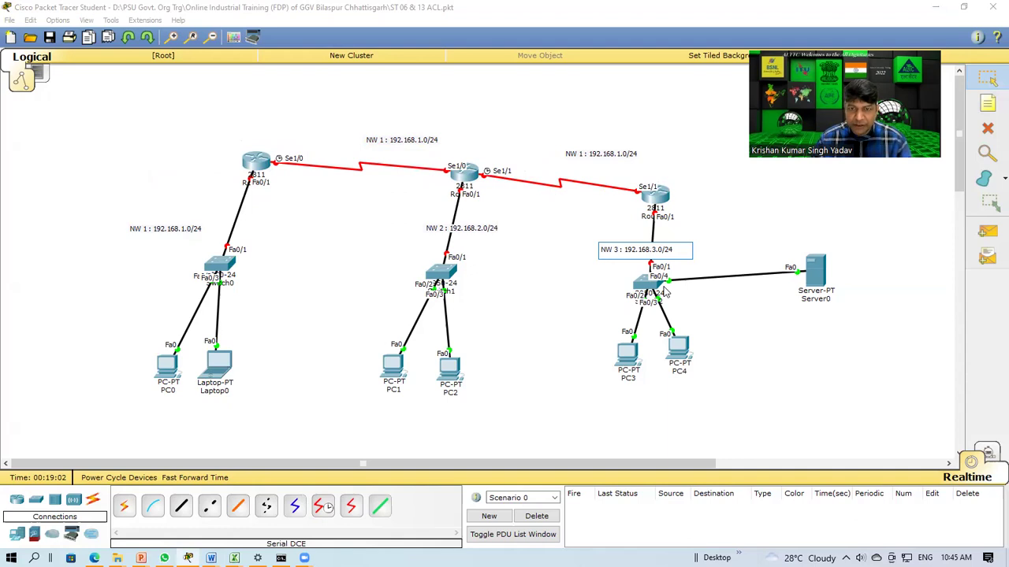
# - Change the network address in the note above the Router0–Router1 serial link to 192.168.4.0/24
pyautogui.doubleClick(429, 144)
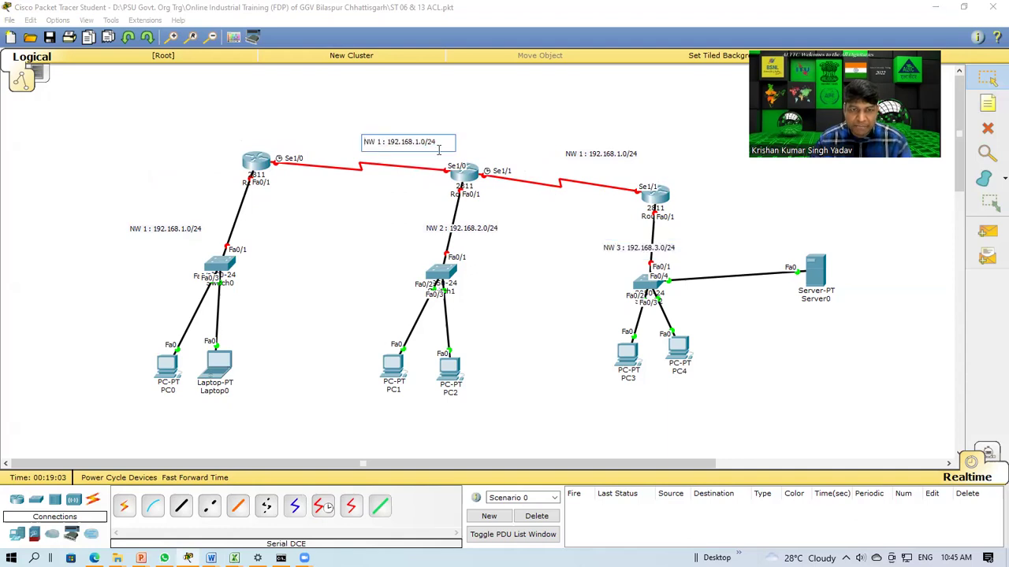
pyautogui.write('4')
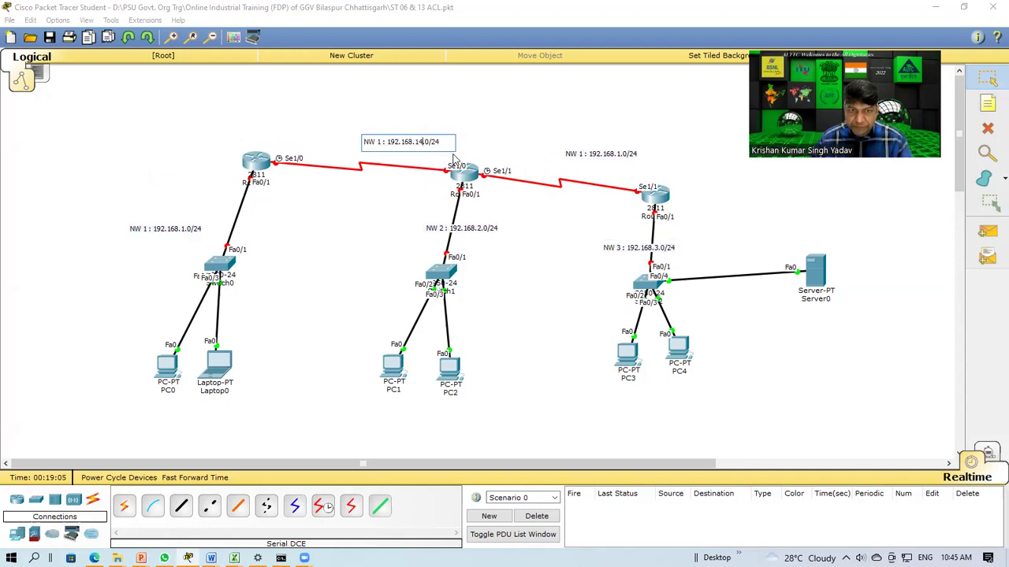
pyautogui.press('BackSpace')
pyautogui.press('BackSpace')
pyautogui.write('4')
# - Change the network address in the note above the Router1–Router2 serial link to 192.168.5.0/24
pyautogui.click(601, 154)
pyautogui.doubleClick(611, 155)
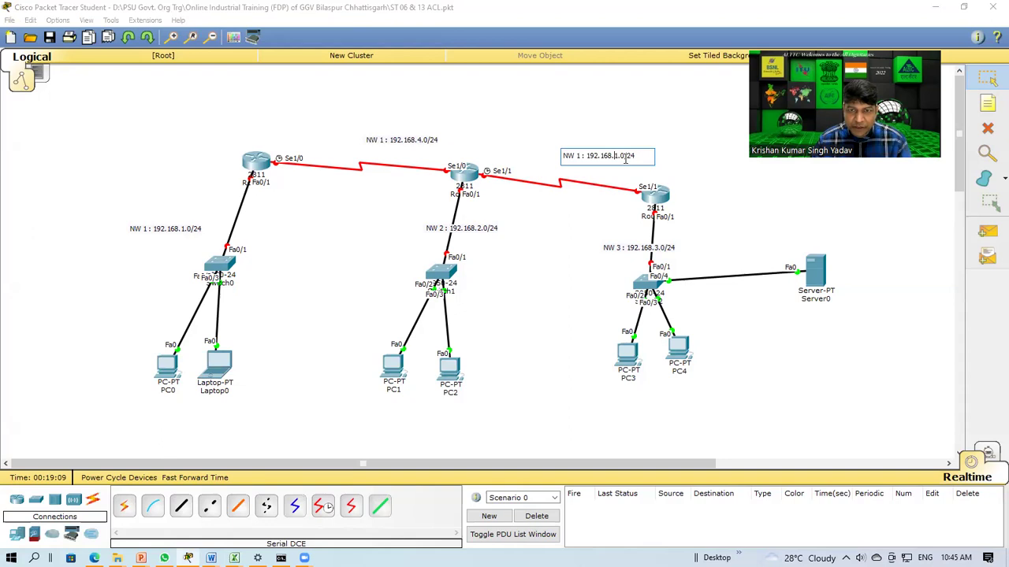
pyautogui.press('Delete')
pyautogui.write('5')
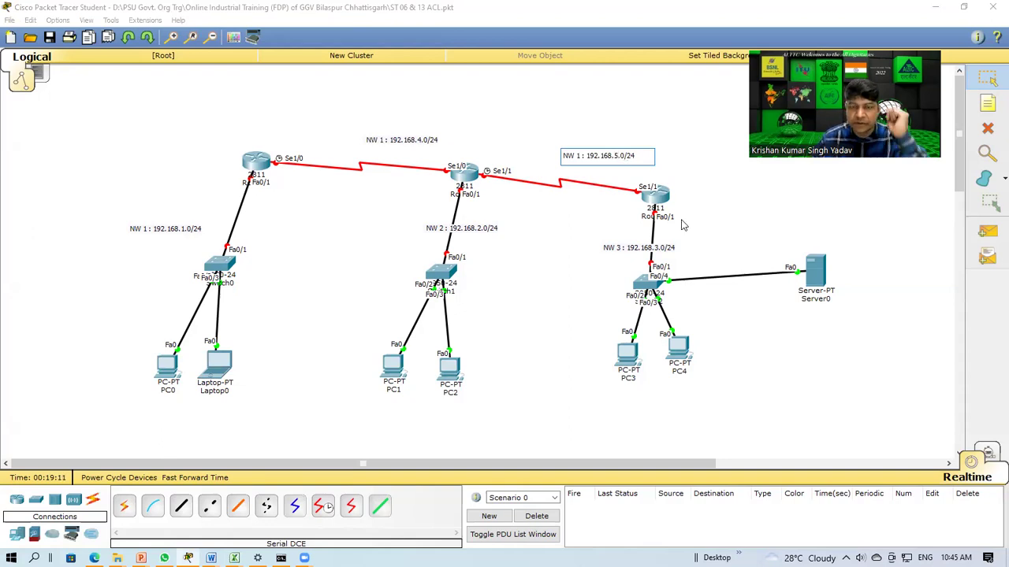
pyautogui.click(989, 86)
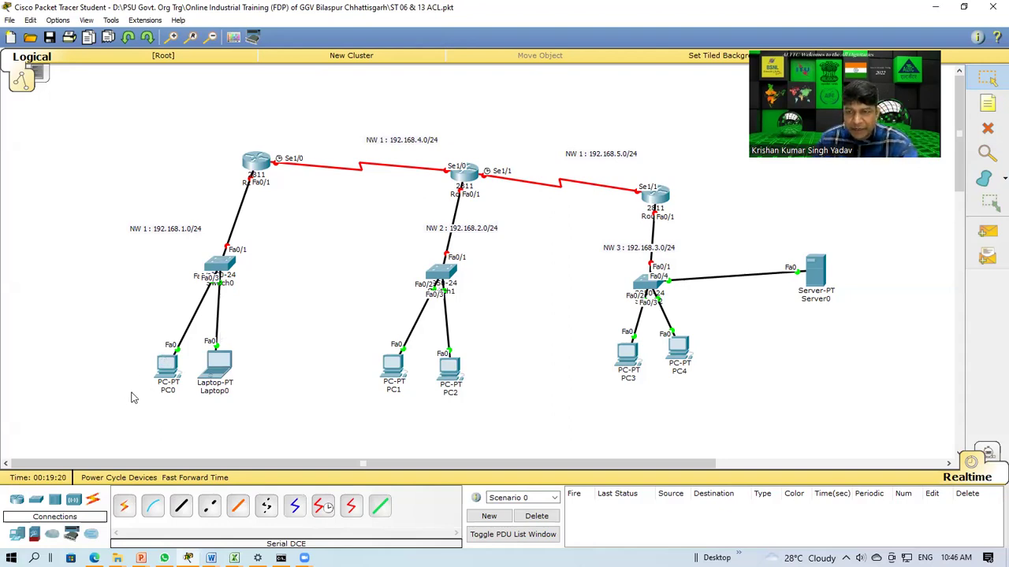
# - Give PC0 the static IP address 192.168.1.2, mask 255.255.255.0 and default gateway 192.168.1.1, and close its window
pyautogui.click(164, 377)
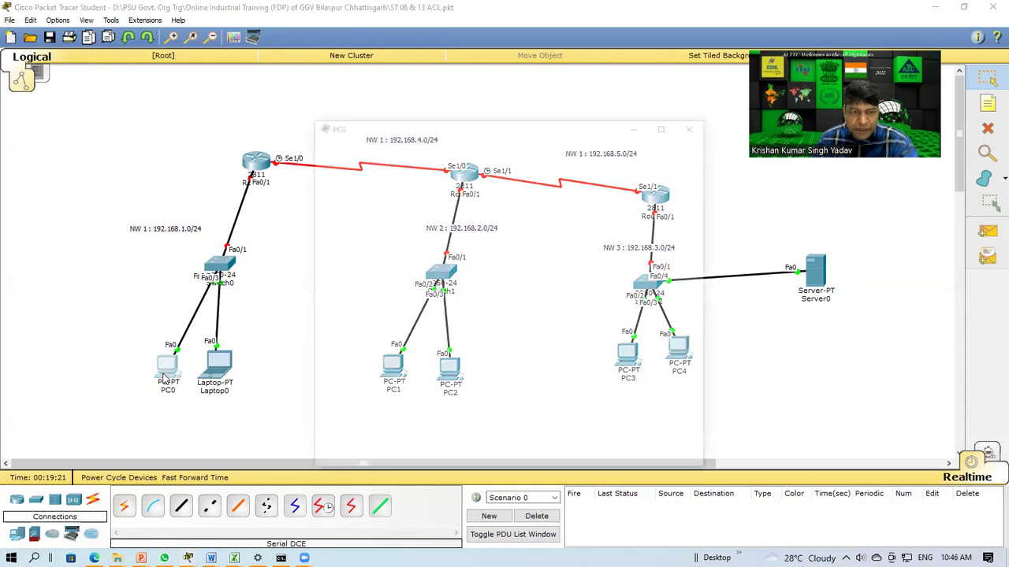
pyautogui.click(417, 142)
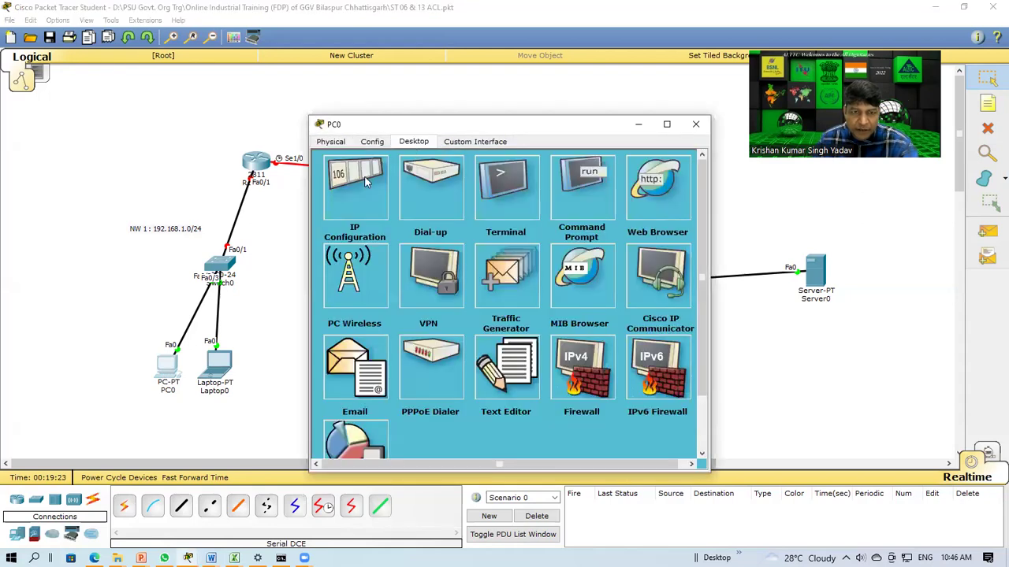
pyautogui.click(378, 206)
pyautogui.write('192.168.1.1')
pyautogui.doubleClick(445, 213)
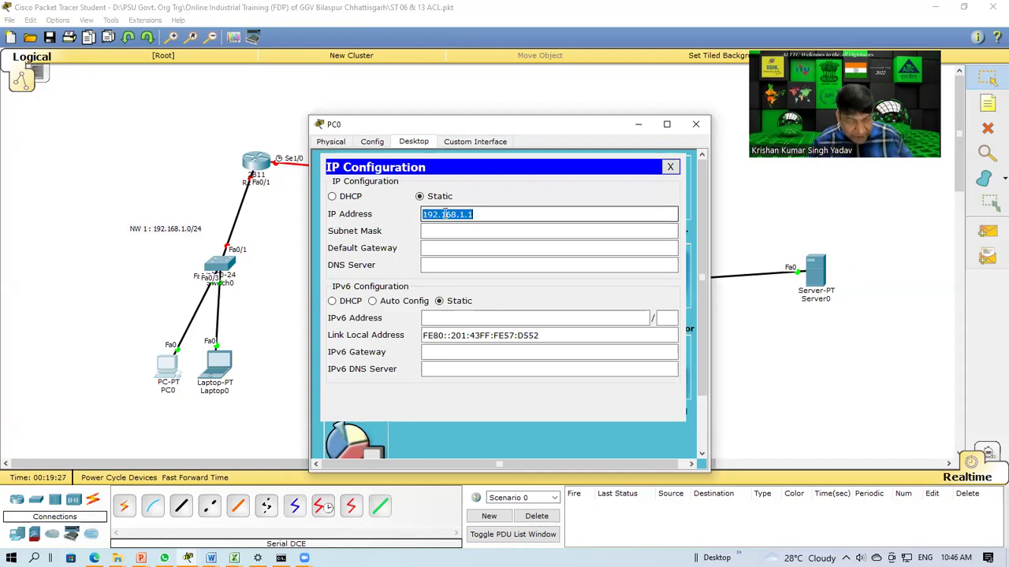
pyautogui.press('End')
pyautogui.press('BackSpace')
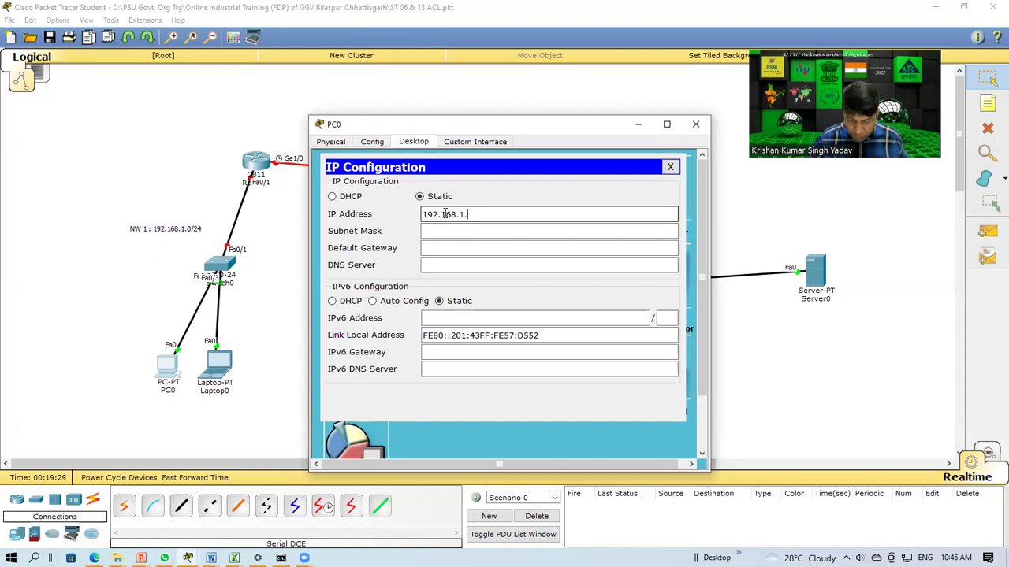
pyautogui.click(455, 249)
pyautogui.write('192.168.1.1')
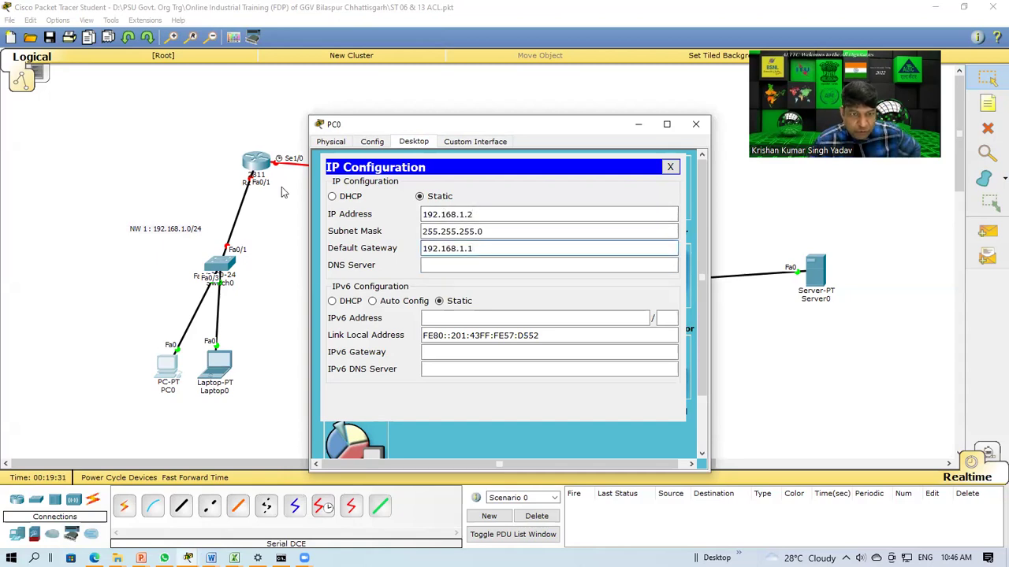
pyautogui.click(696, 124)
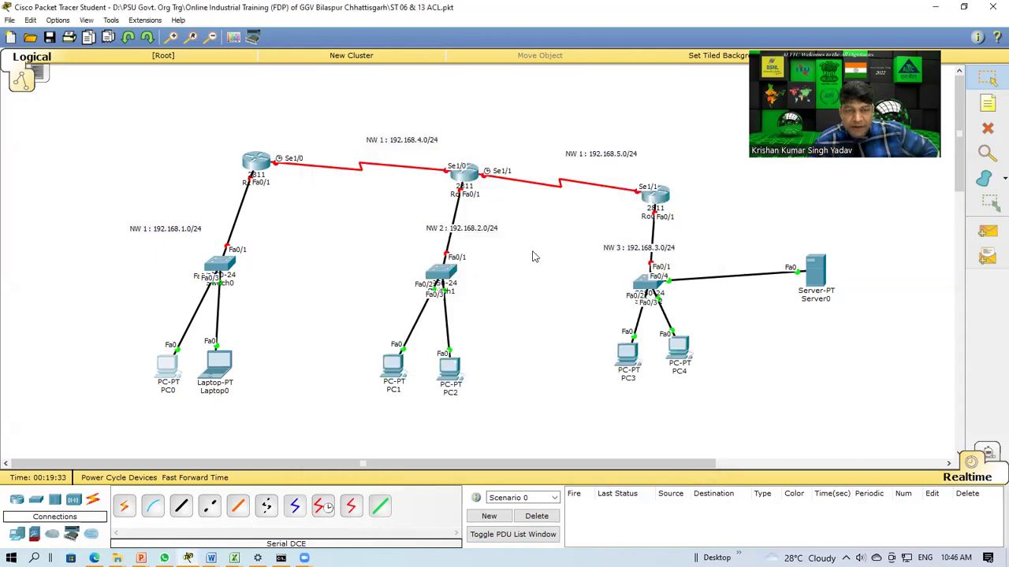
# - Give Laptop0 the static IP address 192.168.1.3, mask 255.255.255.0 and default gateway 192.168.1.1, and close its window
pyautogui.click(218, 364)
pyautogui.click(417, 143)
pyautogui.click(395, 199)
pyautogui.click(458, 212)
pyautogui.write('192.168.1.')
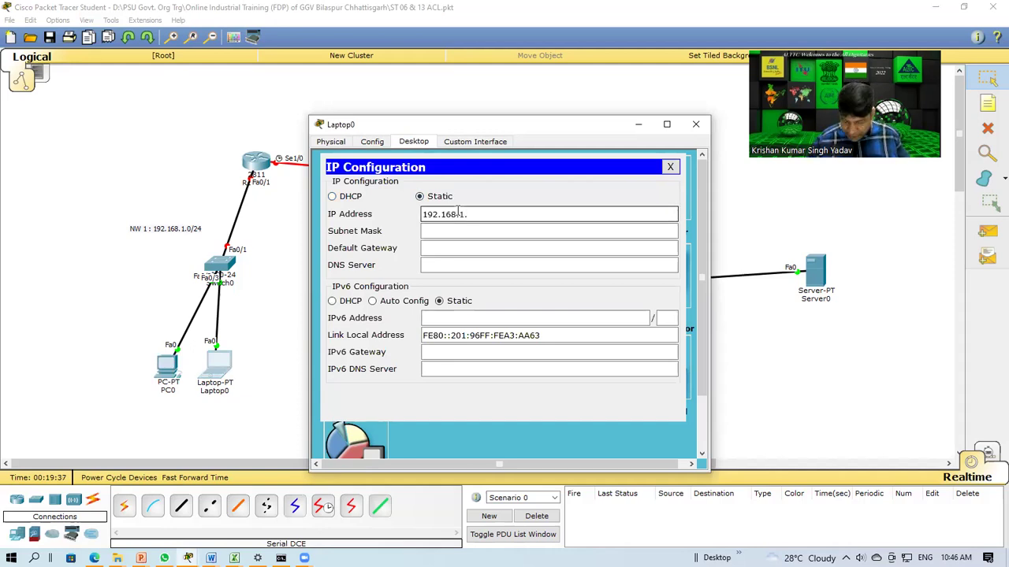
pyautogui.write('3')
pyautogui.press('Tab')
pyautogui.press('Tab')
pyautogui.write('192.168.1.1')
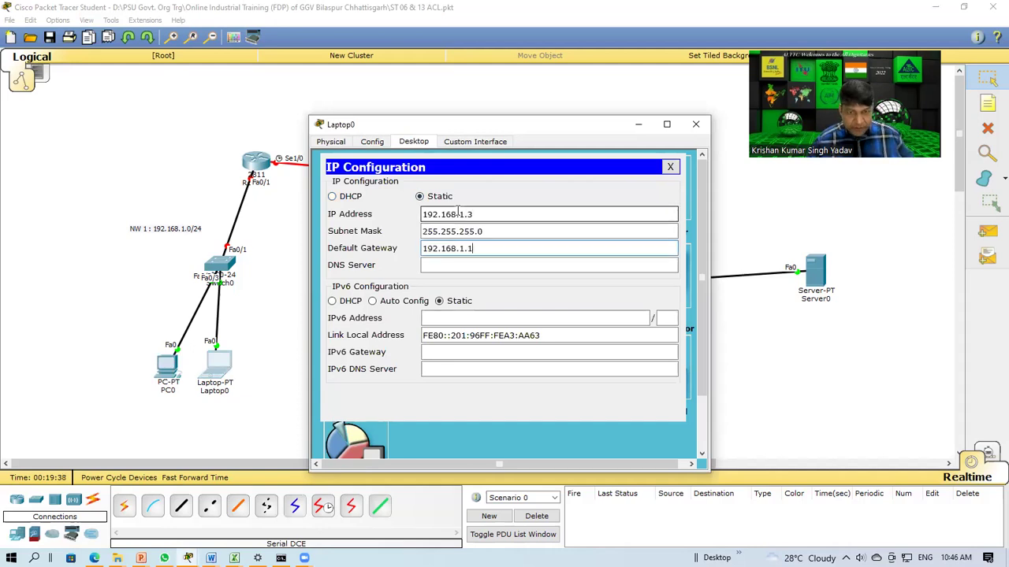
pyautogui.click(695, 124)
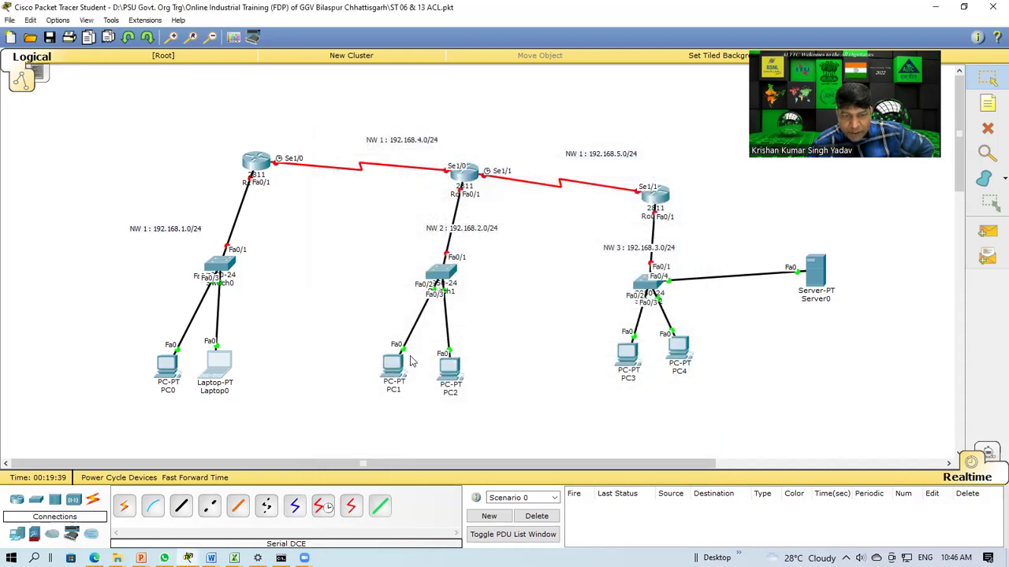
# - Give PC1 the static IP address 192.168.2.2 and default gateway 192.168.2.1, and close its window
pyautogui.click(394, 374)
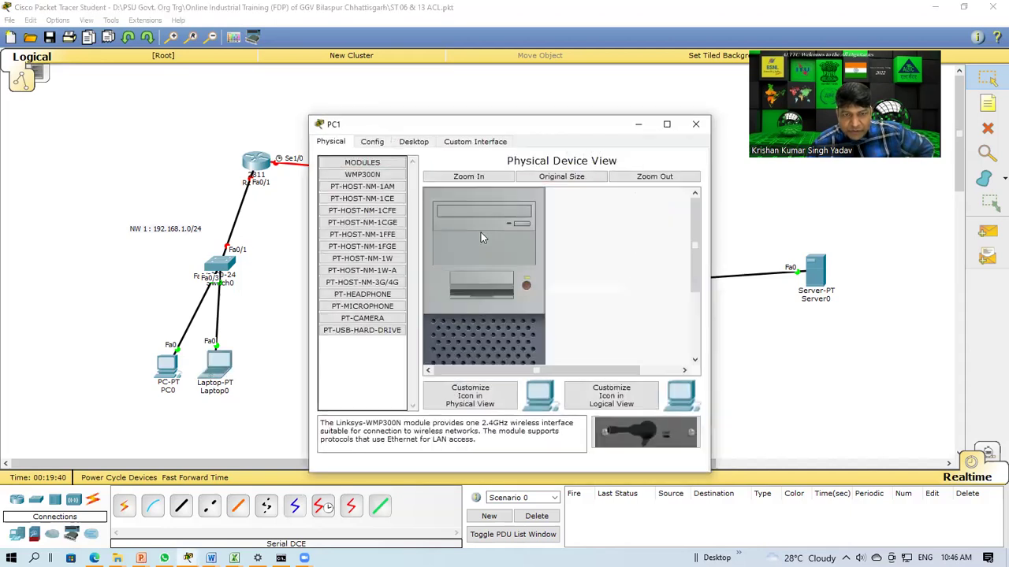
pyautogui.click(415, 141)
pyautogui.click(352, 196)
pyautogui.click(478, 209)
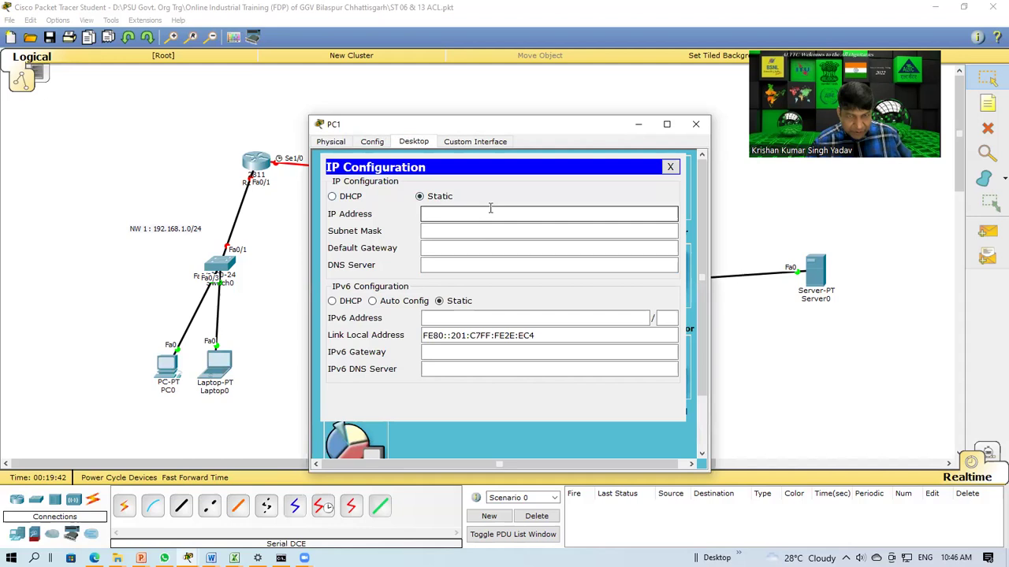
pyautogui.write('192.168.1.1')
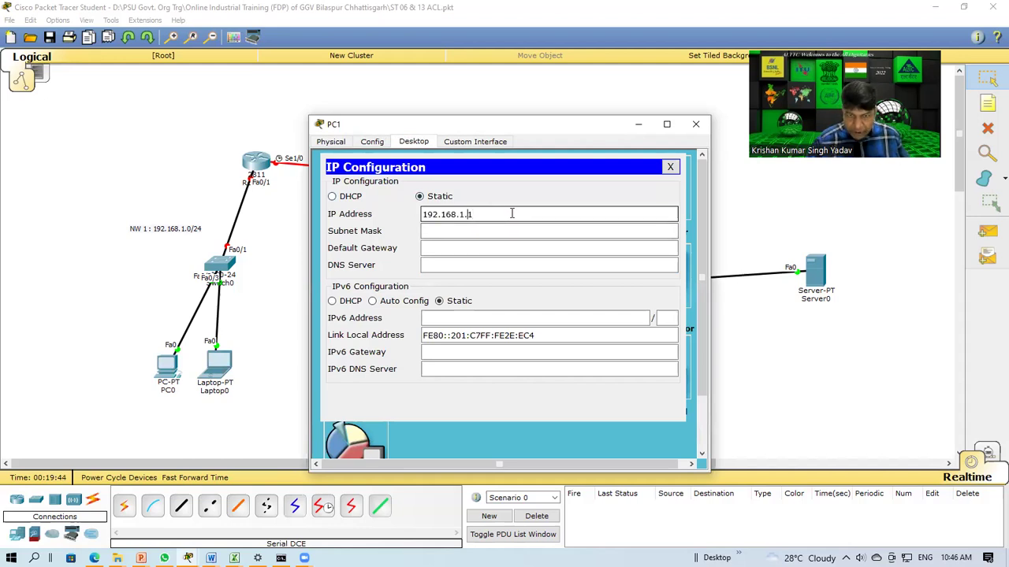
pyautogui.press('Left')
pyautogui.press('Left')
pyautogui.press('BackSpace')
pyautogui.write('2')
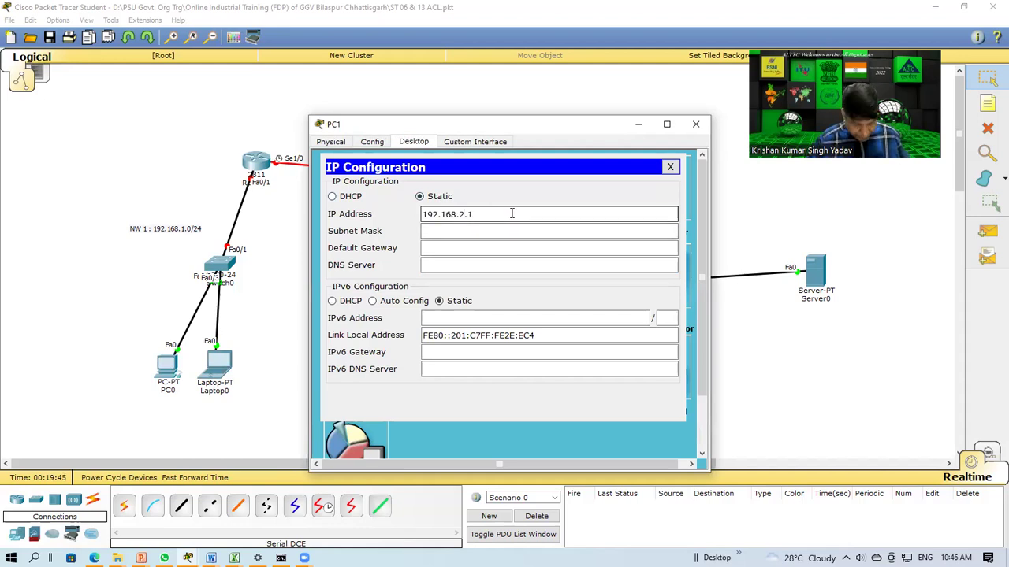
pyautogui.doubleClick(511, 213)
pyautogui.hotkey('ctrl', 'c')
pyautogui.click(511, 213)
pyautogui.press('BackSpace')
pyautogui.write('2')
pyautogui.press('Tab')
pyautogui.press('Tab')
pyautogui.hotkey('ctrl', 'v')
pyautogui.click(696, 124)
# - Give PC2 the static IP address 192.168.2.3, mask 255.255.255.0 and default gateway 192.168.2.1, and close its window
pyautogui.click(451, 367)
pyautogui.click(414, 142)
pyautogui.click(358, 185)
pyautogui.click(454, 214)
pyautogui.write('192.168.2.3')
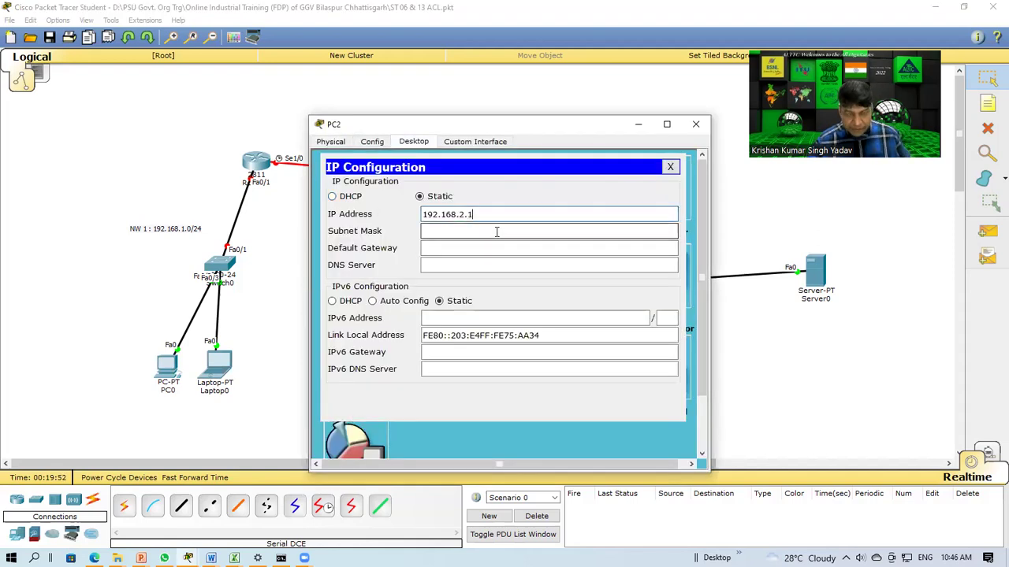
pyautogui.press('Tab')
pyautogui.press('Tab')
pyautogui.hotkey('ctrl', 'v')
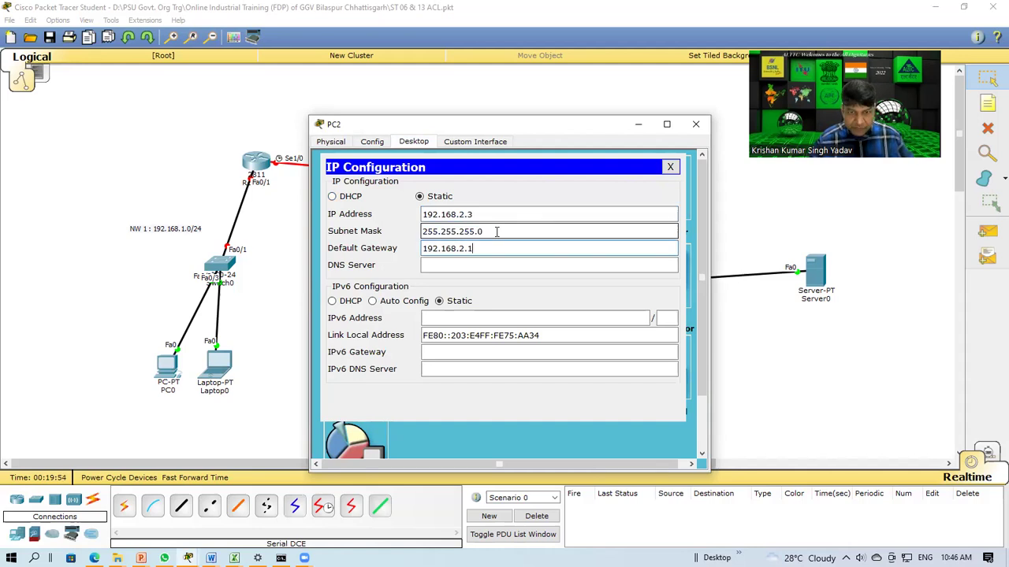
pyautogui.click(695, 125)
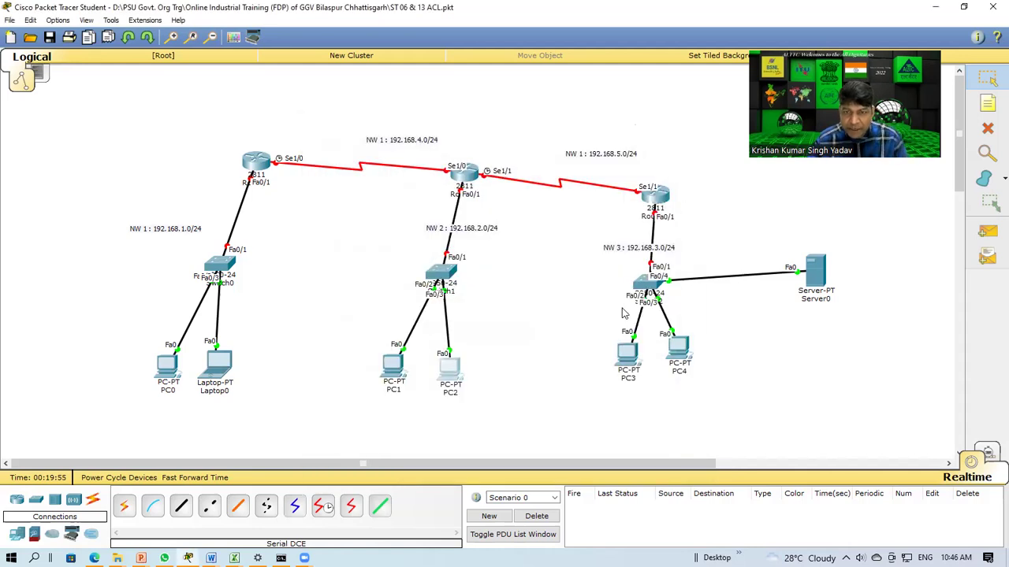
# - Give PC3 the static IP address 192.168.3.2, mask 255.255.255.0 and default gateway 192.168.3.1, and close its window
pyautogui.click(626, 351)
pyautogui.click(414, 141)
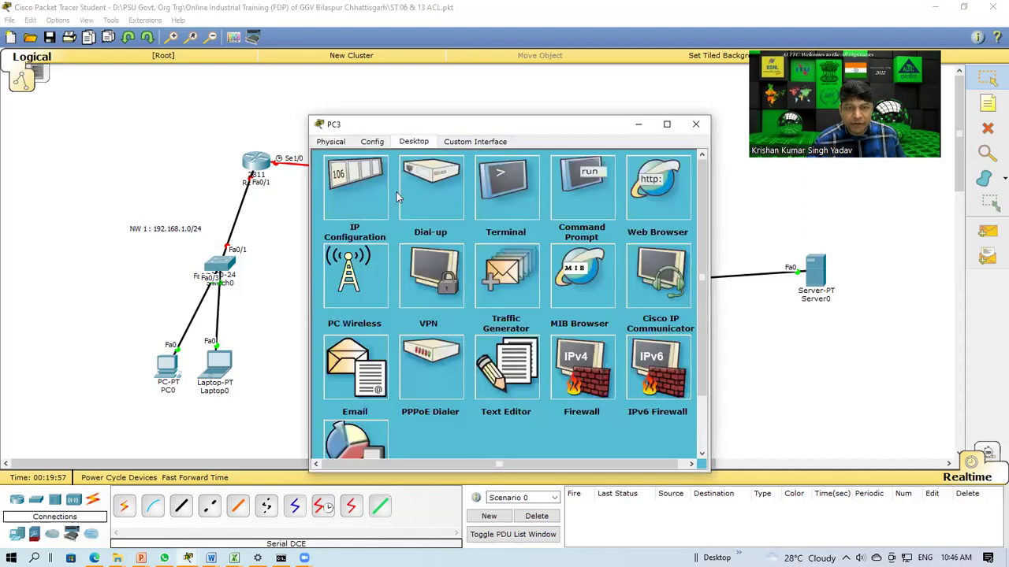
pyautogui.click(385, 196)
pyautogui.write('192.168.2.1')
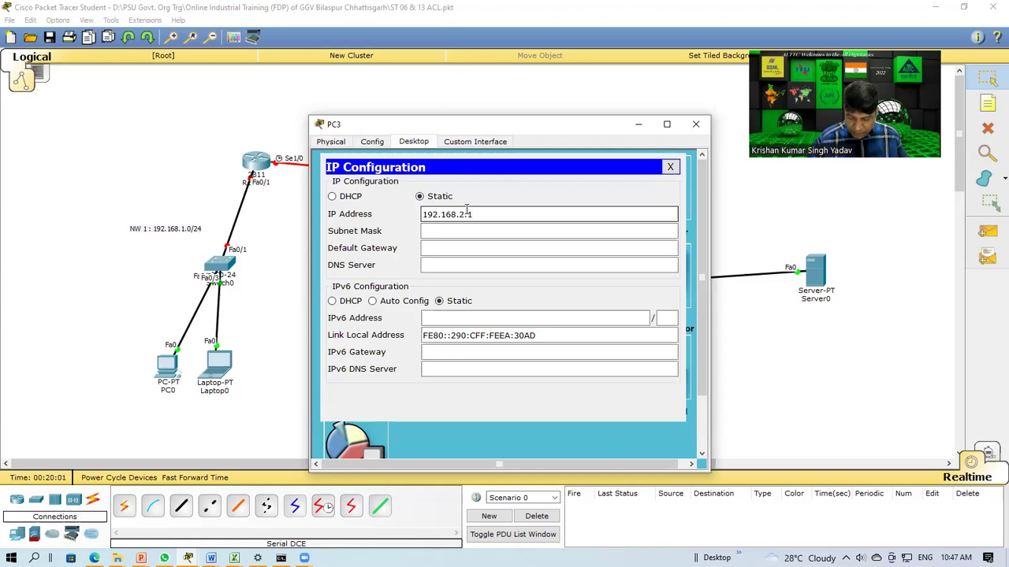
pyautogui.press('BackSpace')
pyautogui.press('BackSpace')
pyautogui.press('BackSpace')
pyautogui.write('3.1')
pyautogui.hotkey('ctrl', 'a')
pyautogui.press('End')
pyautogui.press('BackSpace')
pyautogui.press('BackSpace')
pyautogui.write('2')
pyautogui.press('Tab')
pyautogui.press('Tab')
pyautogui.write('192.168.3.1')
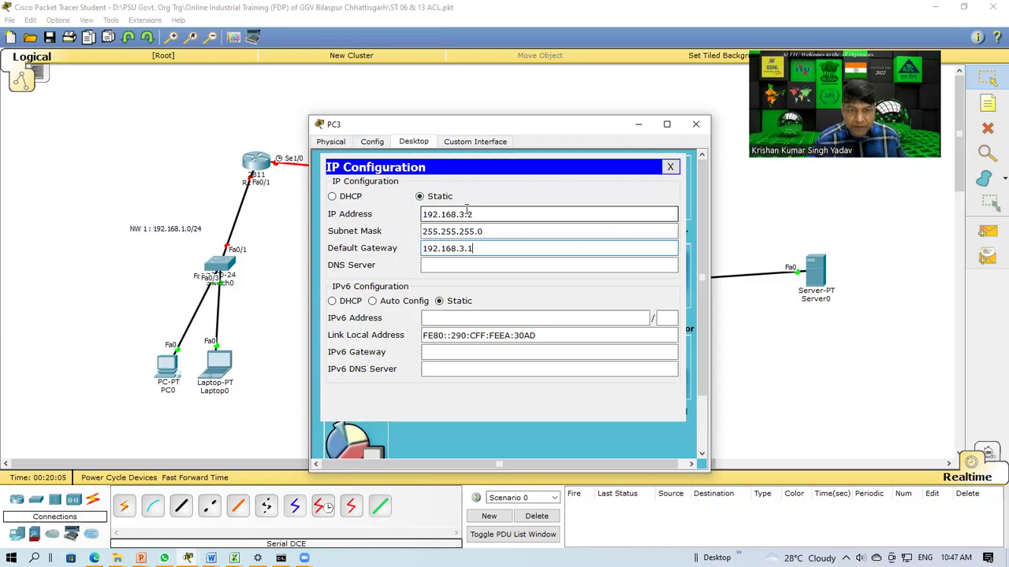
pyautogui.click(695, 124)
# - Give PC4 the static IP address 192.168.3.3, mask 255.255.255.0 and default gateway 192.168.3.1, and close its window
pyautogui.click(681, 346)
pyautogui.click(414, 141)
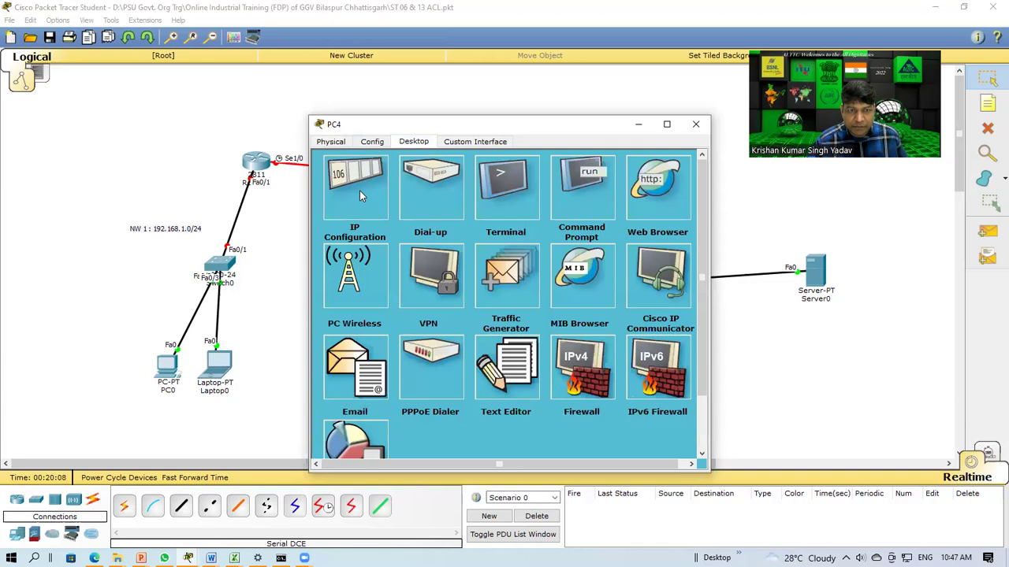
pyautogui.click(359, 195)
pyautogui.click(476, 215)
pyautogui.write('192.168.3.')
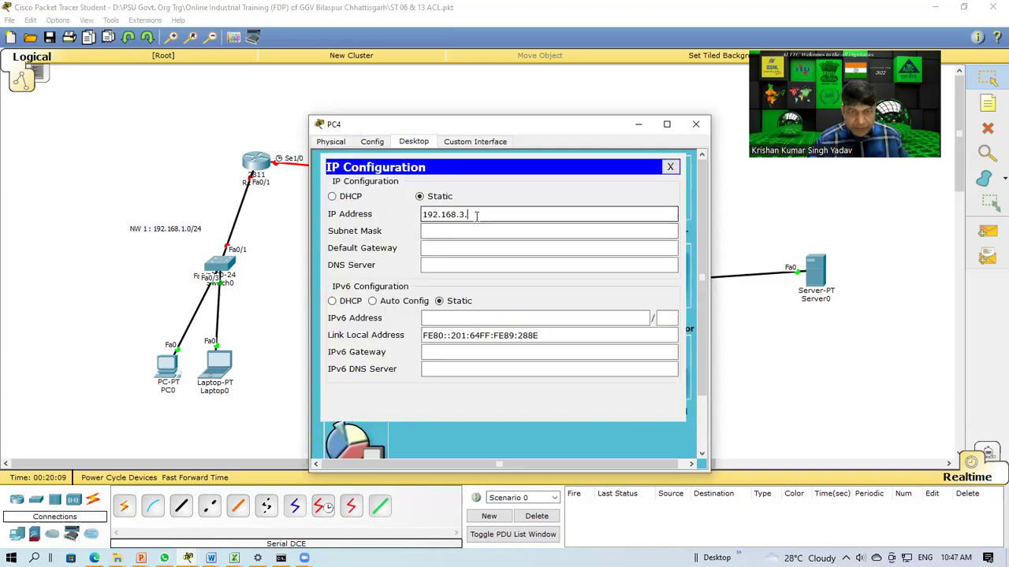
pyautogui.write('3')
pyautogui.press('Tab')
pyautogui.press('Tab')
pyautogui.write('192.168.3.1')
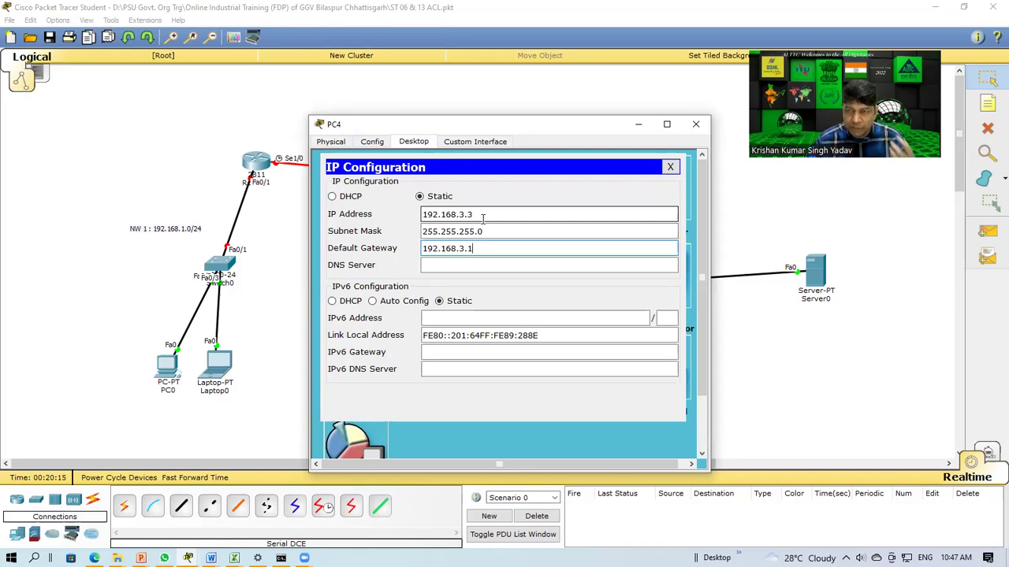
pyautogui.click(696, 124)
# - Rename the Server0 label in the topology as "Website : 192.168.3.10/24"
pyautogui.click(816, 283)
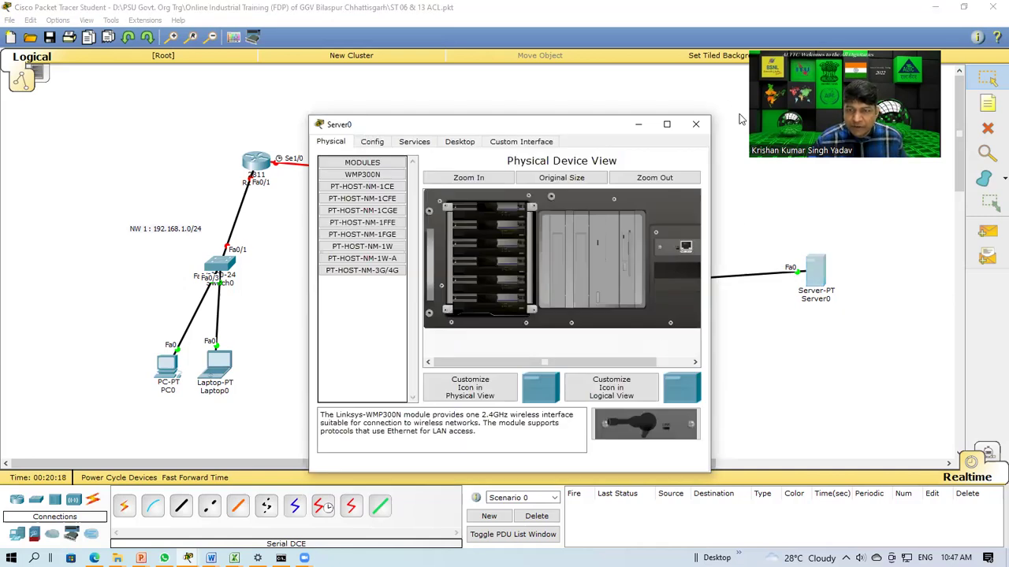
pyautogui.click(699, 128)
pyautogui.click(807, 300)
pyautogui.hotkey('ctrl', 'a')
pyautogui.write('Websit')
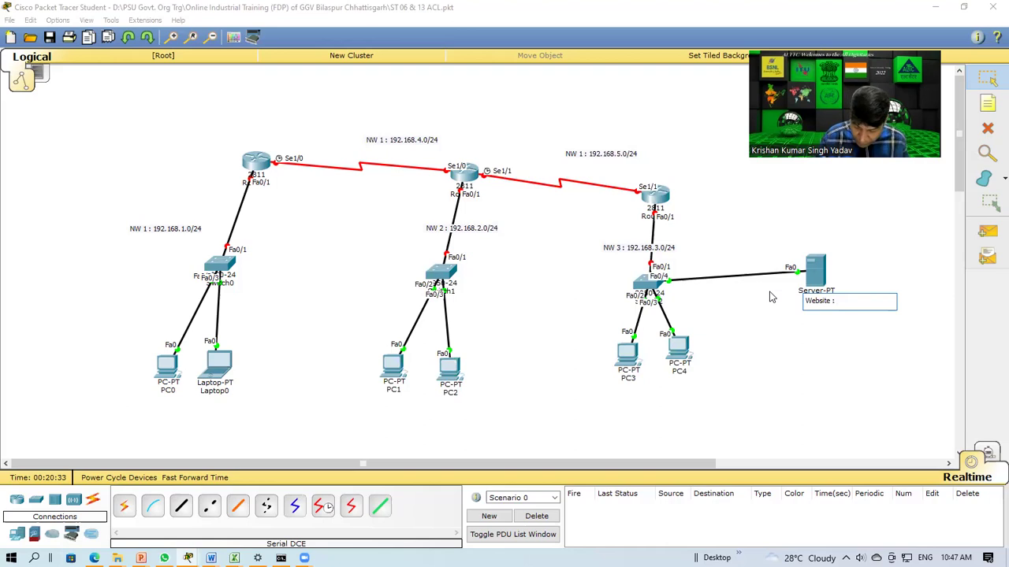
pyautogui.write('2.168.3')
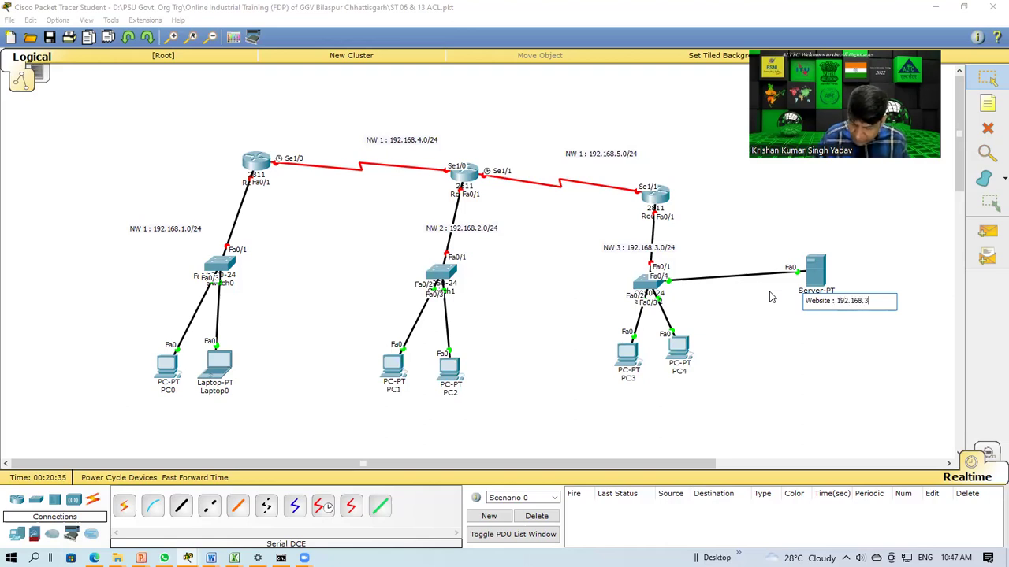
pyautogui.write('.10/24')
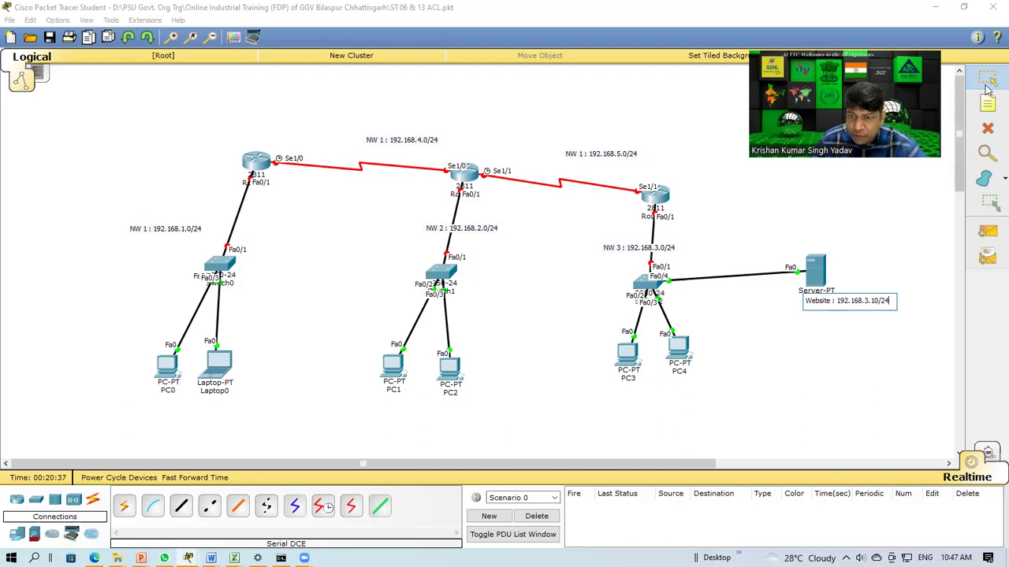
pyautogui.click(104, 349)
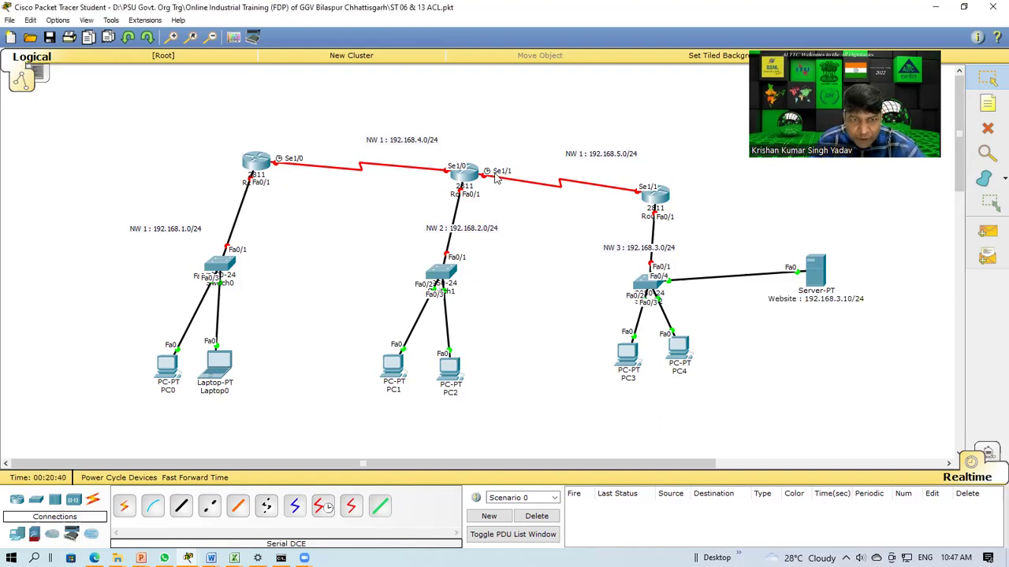
# - Move Router2 up and Router0 slightly down so the three routers are roughly level
pyautogui.moveTo(638, 194); pyautogui.dragTo(634, 168)
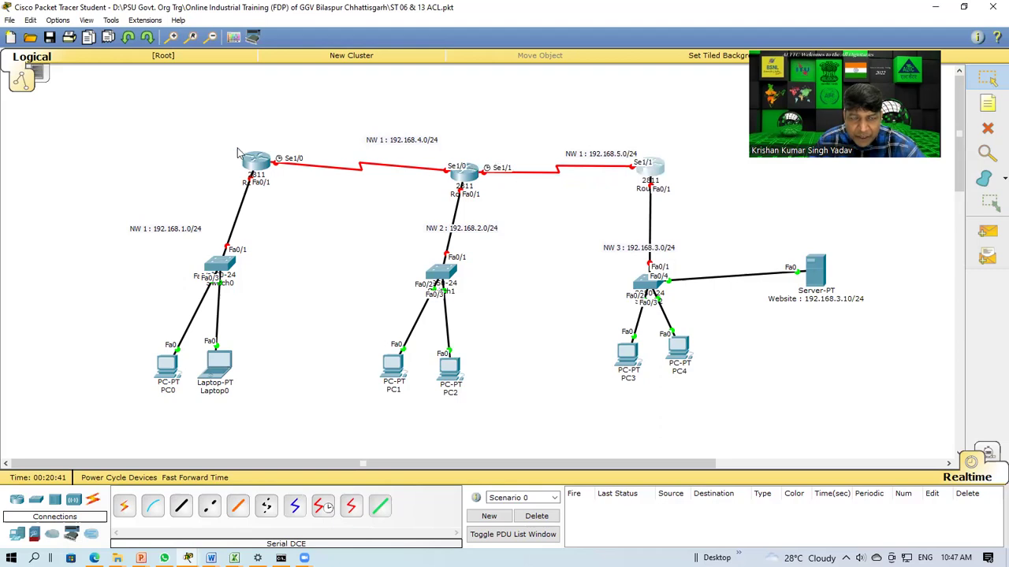
pyautogui.moveTo(252, 175); pyautogui.dragTo(251, 183)
# - Open Router0's command line beside the topology, decline the configuration dialog and enter global configuration mode
pyautogui.click(254, 175)
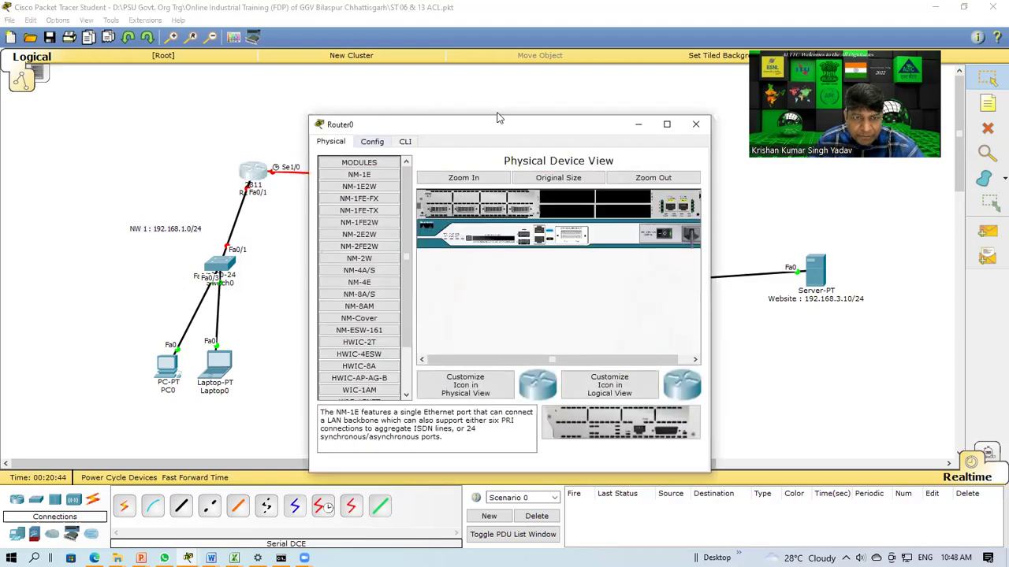
pyautogui.moveTo(464, 132); pyautogui.dragTo(585, 98)
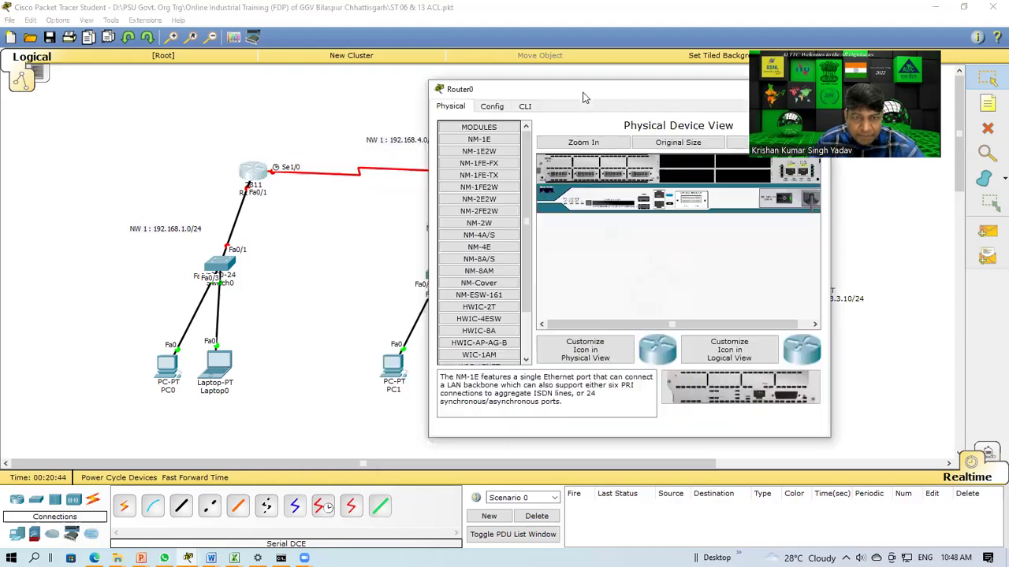
pyautogui.click(533, 109)
pyautogui.write('n')
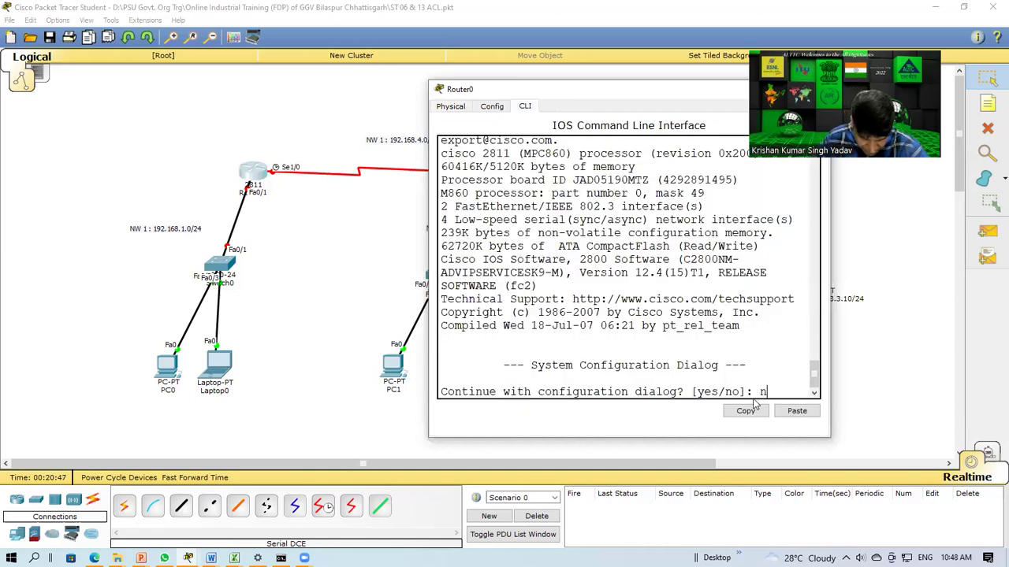
pyautogui.write('o')
pyautogui.press('Return')
pyautogui.press('Return')
pyautogui.press('Return')
pyautogui.write('en')
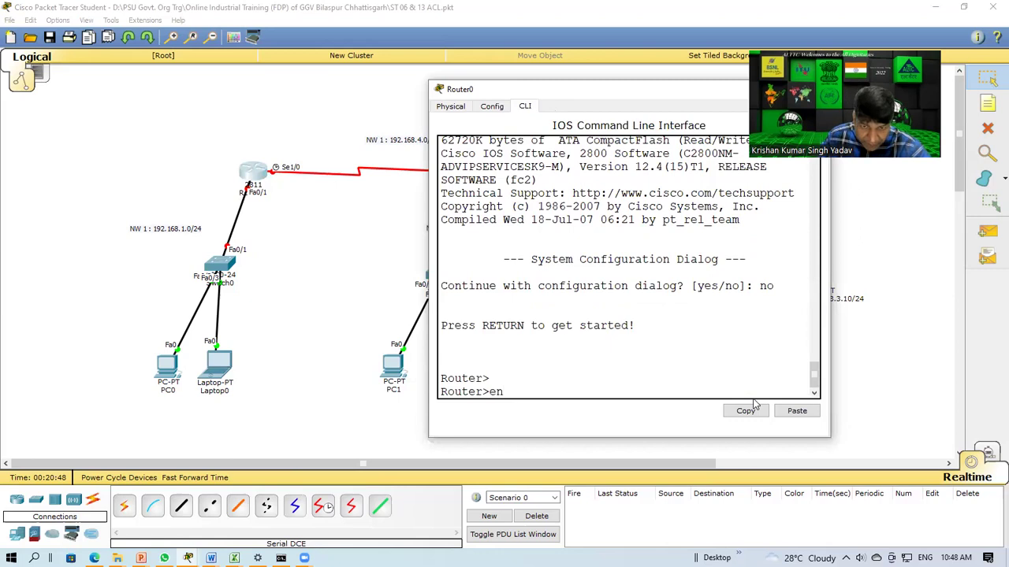
pyautogui.press('Return')
pyautogui.write('conf t')
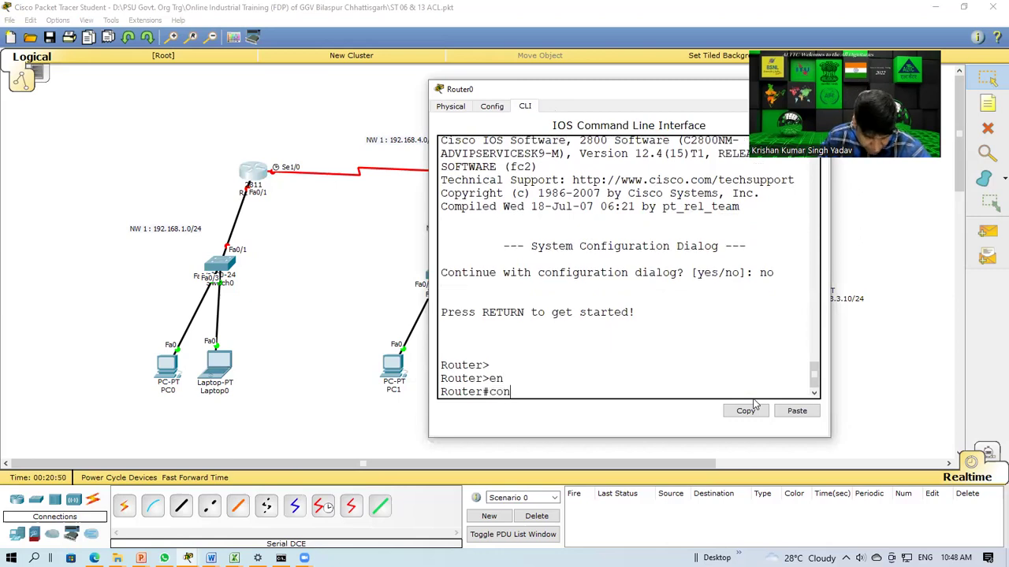
pyautogui.press('Return')
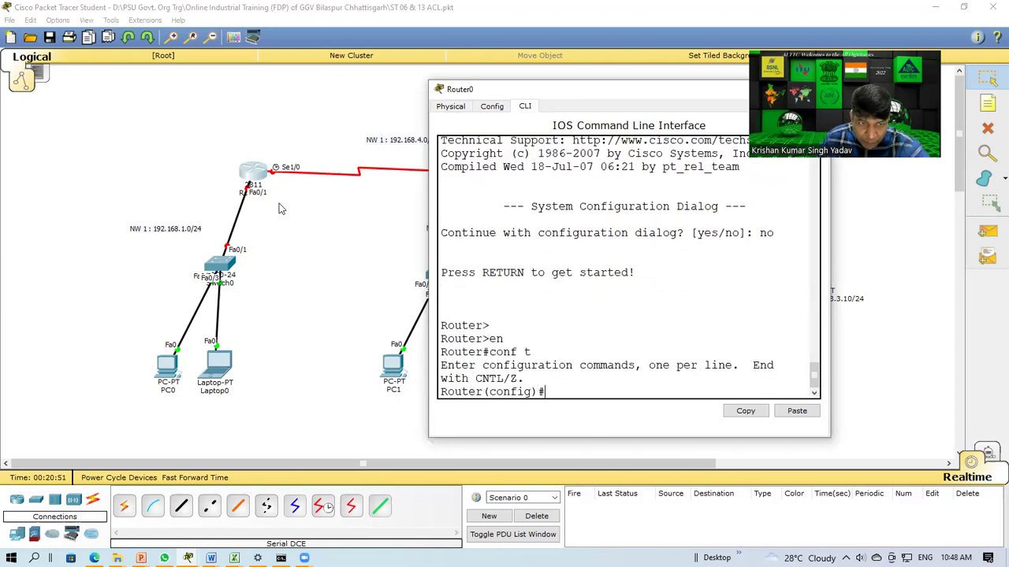
# - Assign 192.168.1.1 255.255.255.0 to Router0's fa0/1 interface and enable it with no shut
pyautogui.write('int fa')
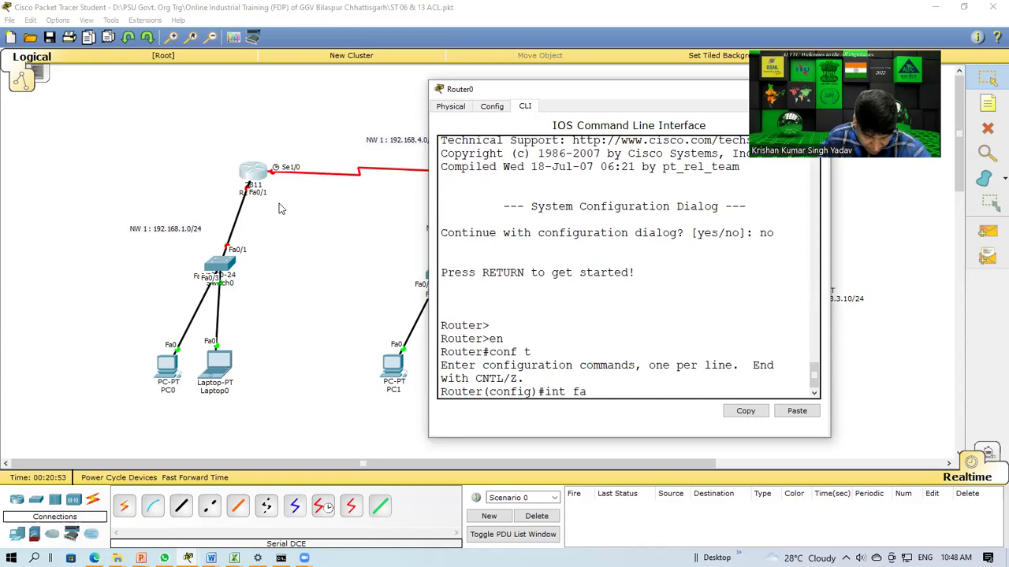
pyautogui.write('0/1')
pyautogui.press('Return')
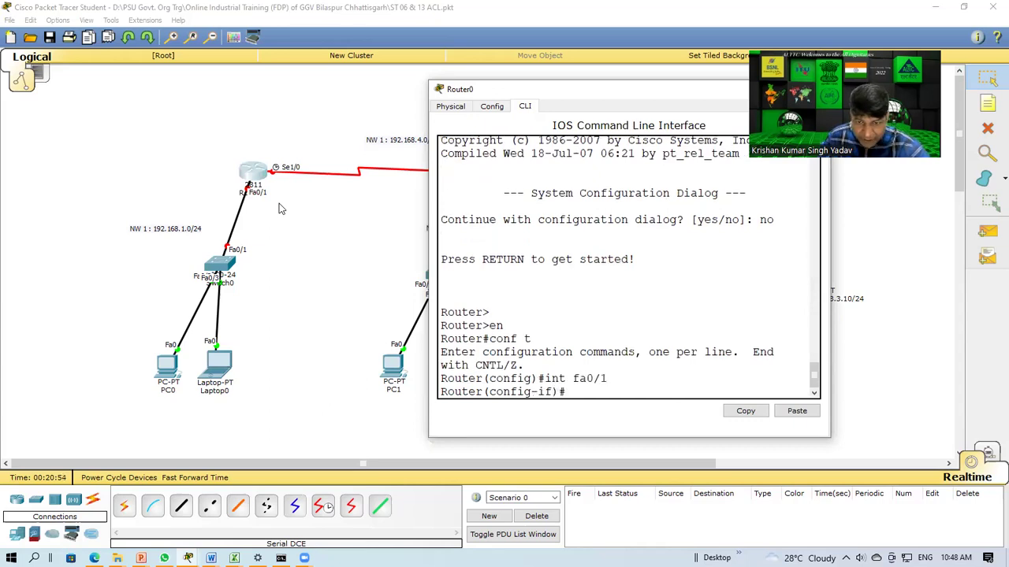
pyautogui.write('ip a')
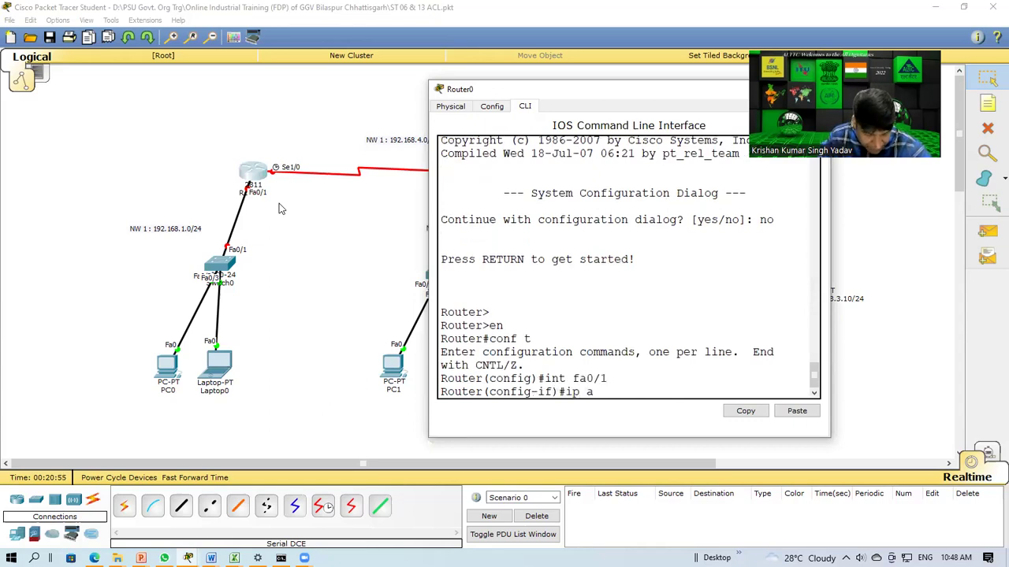
pyautogui.write('dd 192.1')
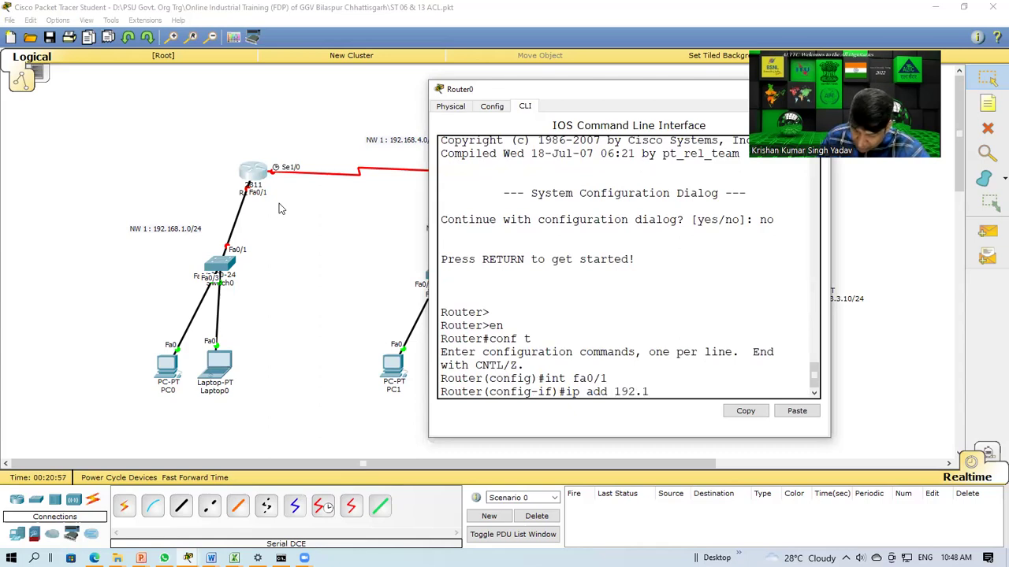
pyautogui.write('68.1.1 255.255.255')
pyautogui.write('.2')
pyautogui.write('0')
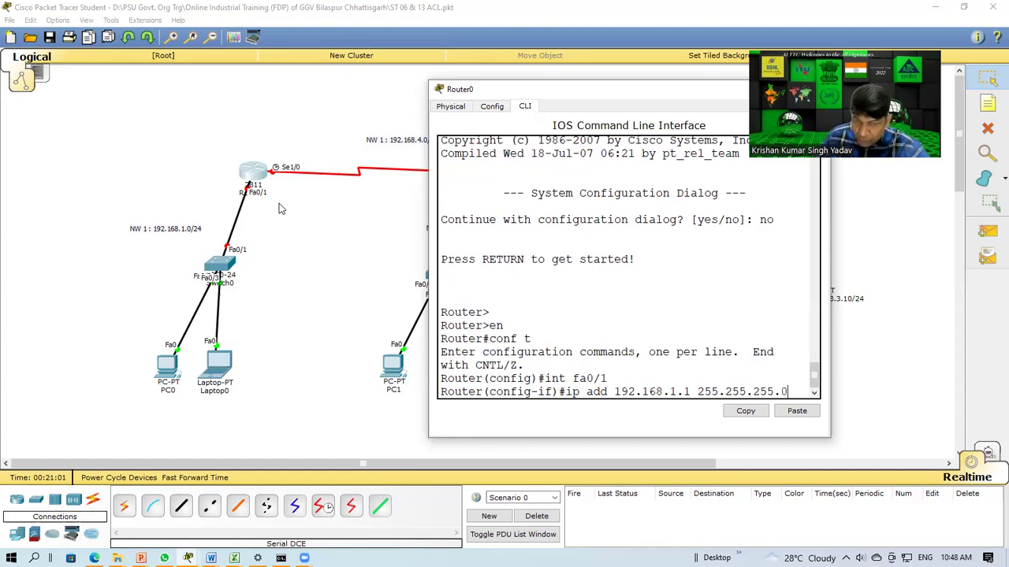
pyautogui.press('Return')
pyautogui.write('nfig-if)#no')
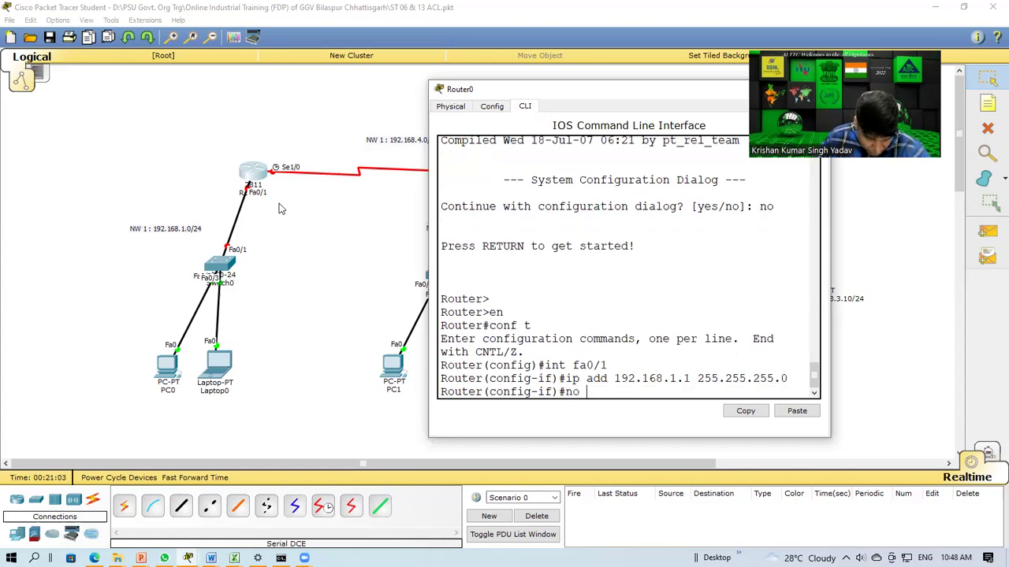
pyautogui.write(' shut')
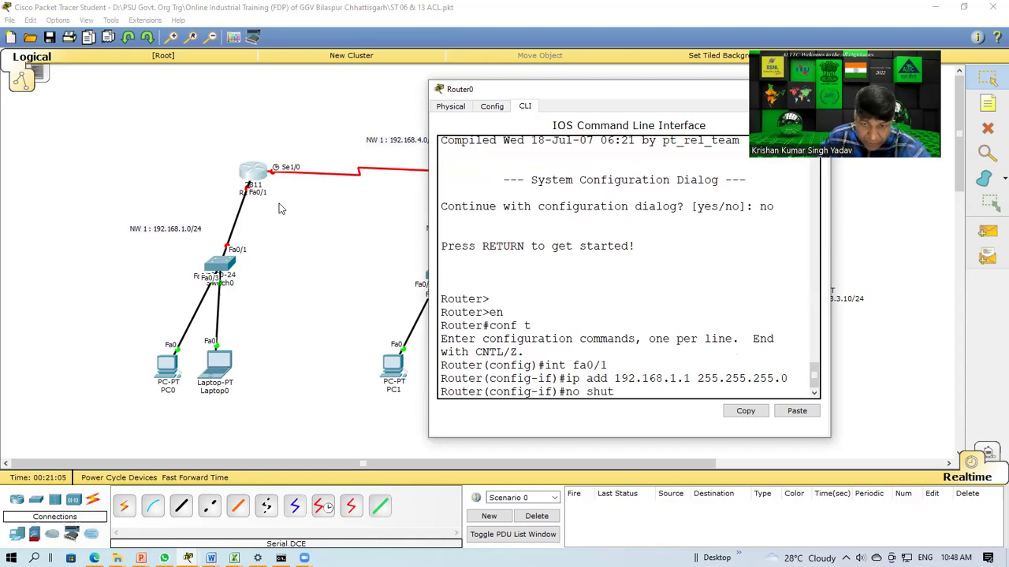
pyautogui.press('Return')
# - Save Router0's configuration with do wr and exit to global configuration mode
pyautogui.write('do wr')
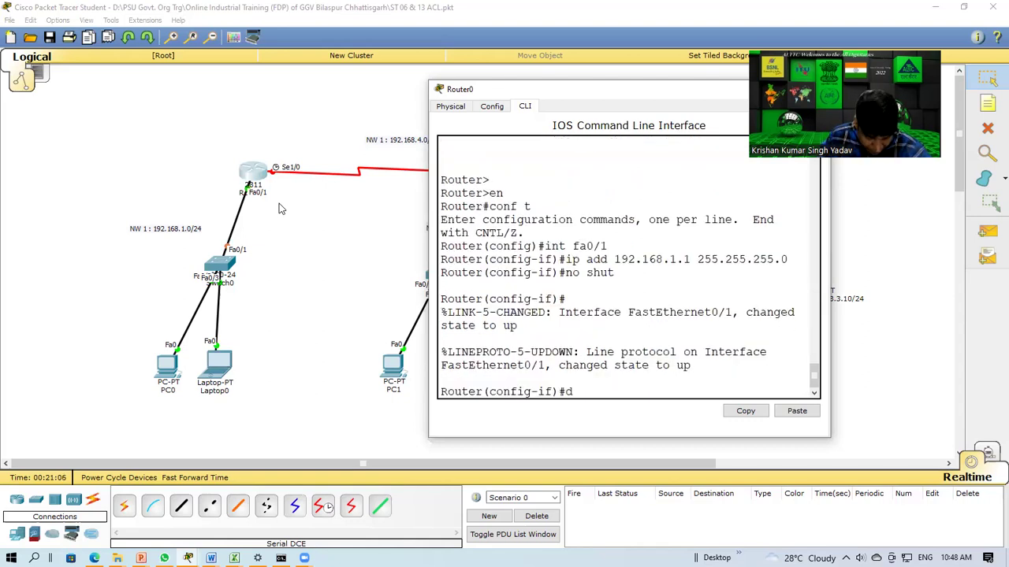
pyautogui.press('Return')
pyautogui.press('Return')
pyautogui.write('exit')
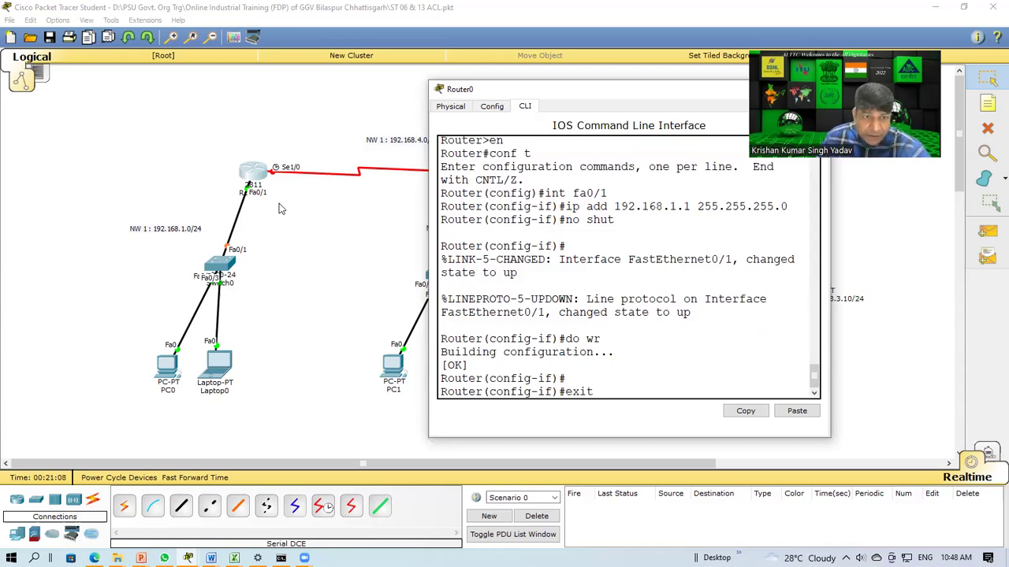
pyautogui.press('Return')
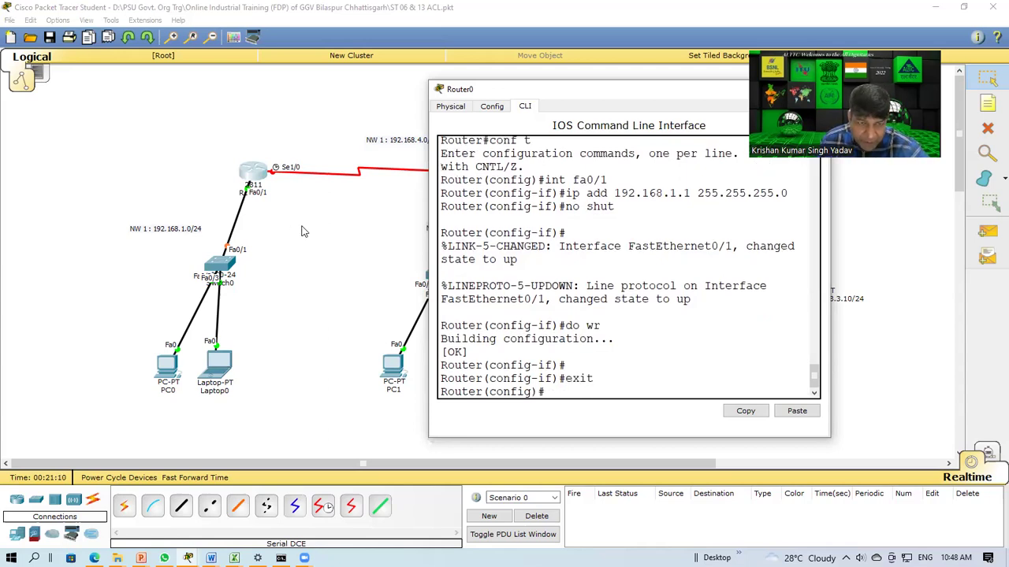
# - Check Router0's port summary in the topology and return to its command line
pyautogui.click(301, 231)
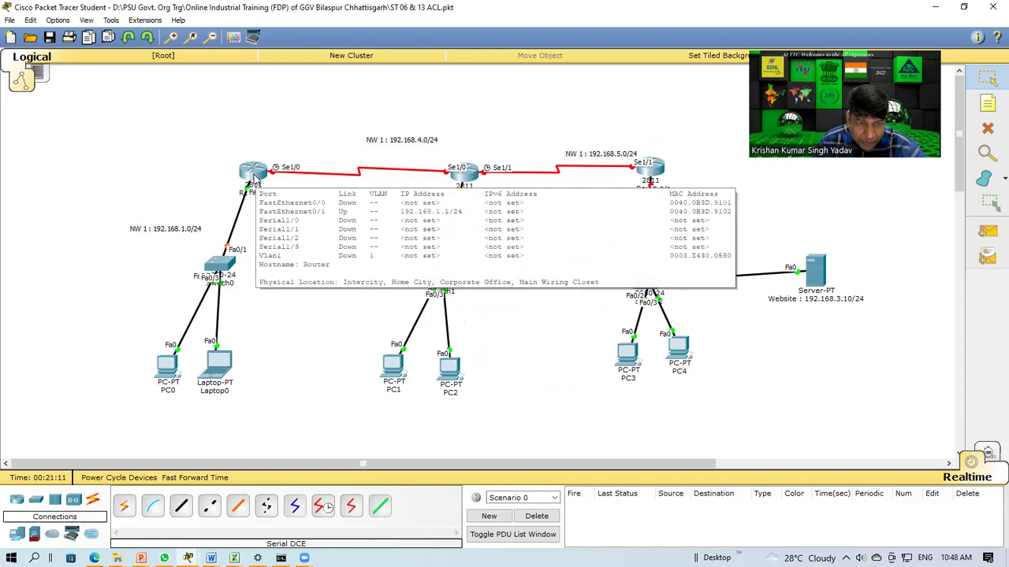
pyautogui.click(255, 182)
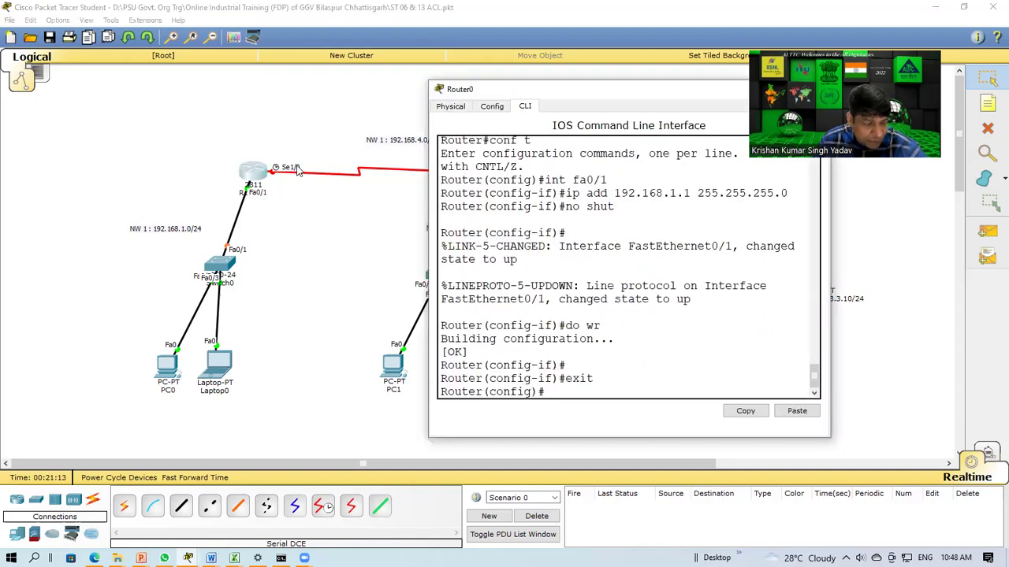